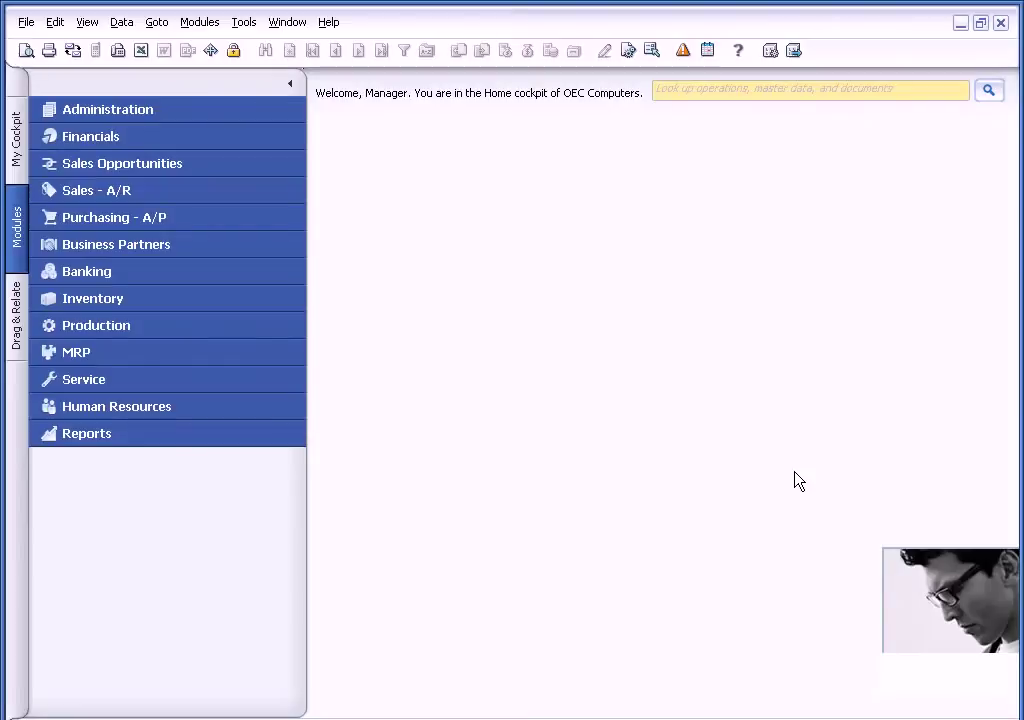
- Load sales opportunity 16 for Earthshaker Corporation and widen its Stages grid to show Activities
click(149, 166)
click(148, 192)
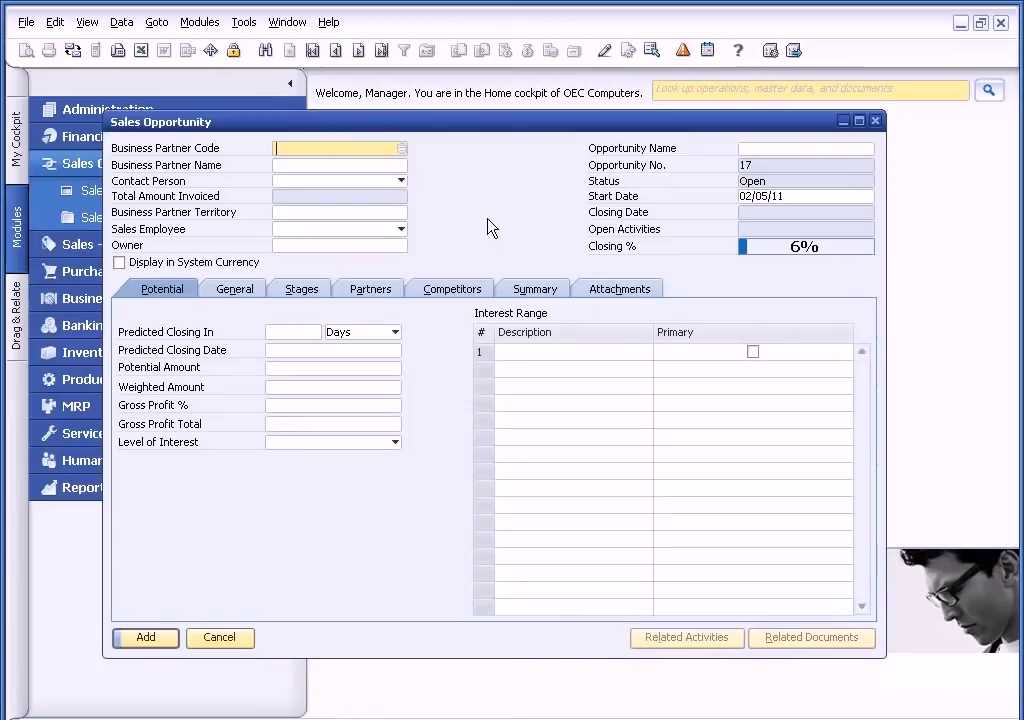
click(381, 50)
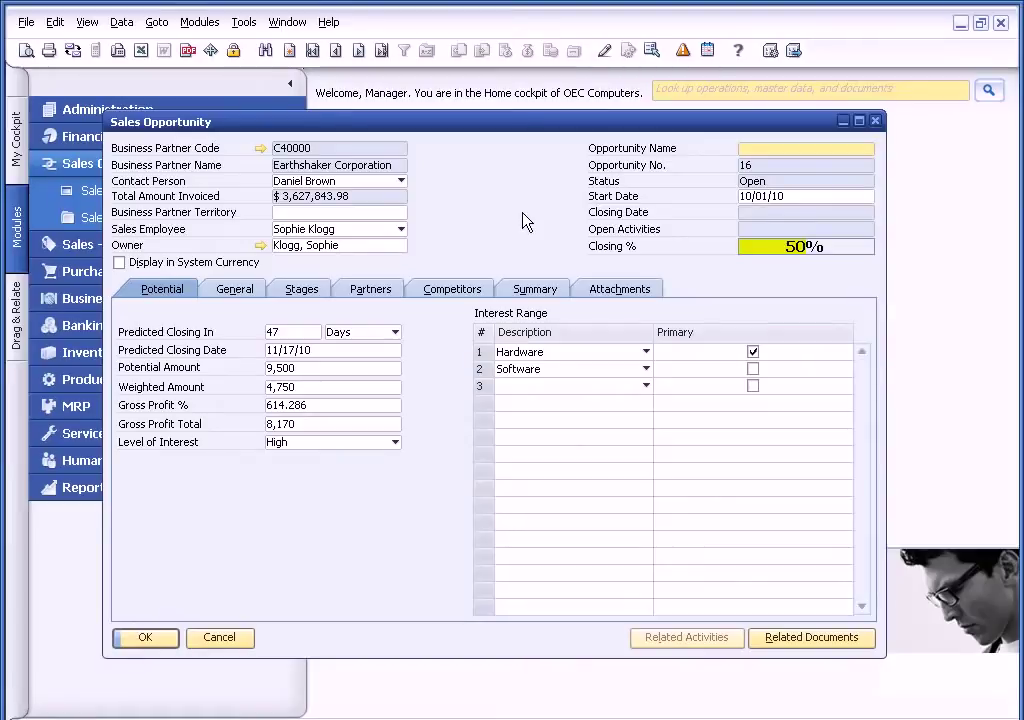
click(314, 293)
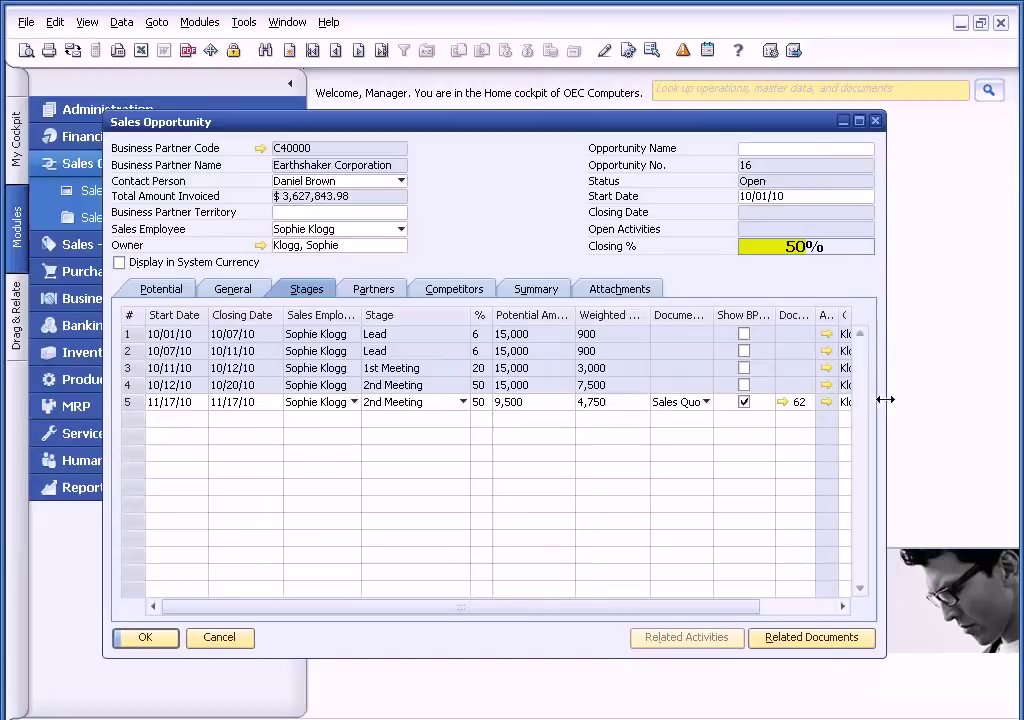
drag(887, 408, 965, 375)
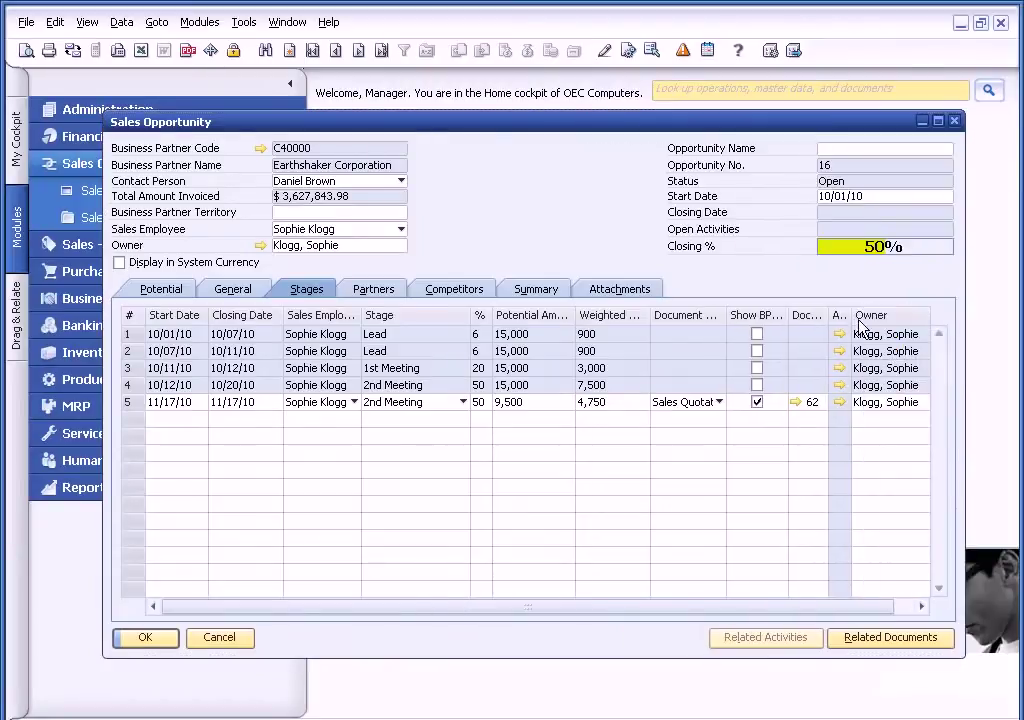
drag(851, 314, 910, 313)
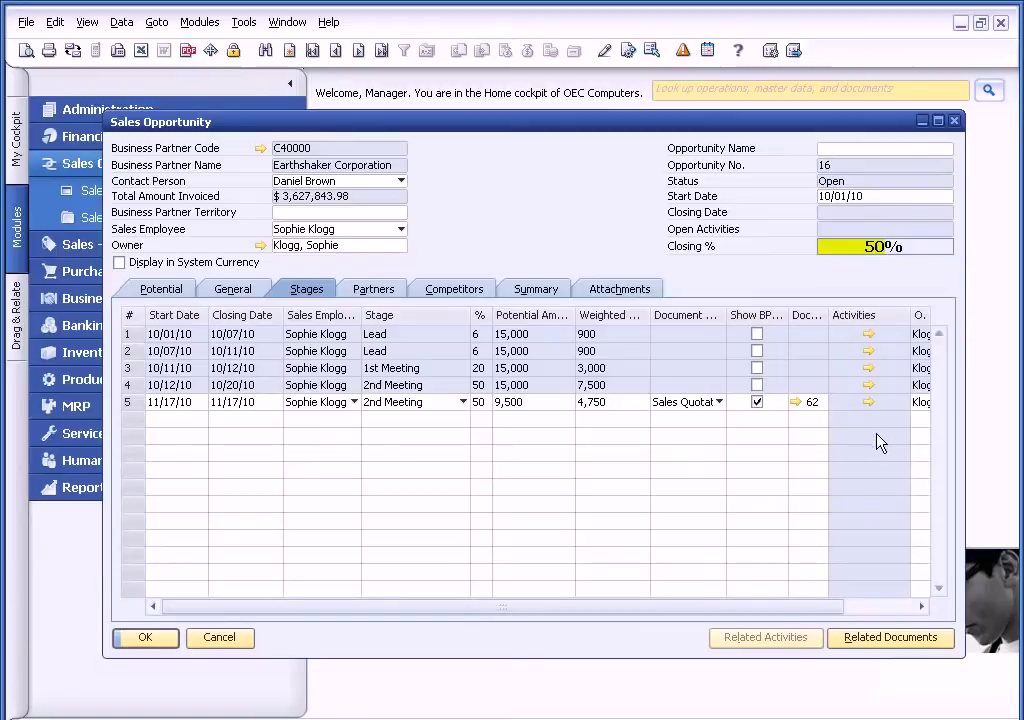
- Create a Phone Call activity from the 2nd Meeting stage with type Sales and no subject
click(868, 402)
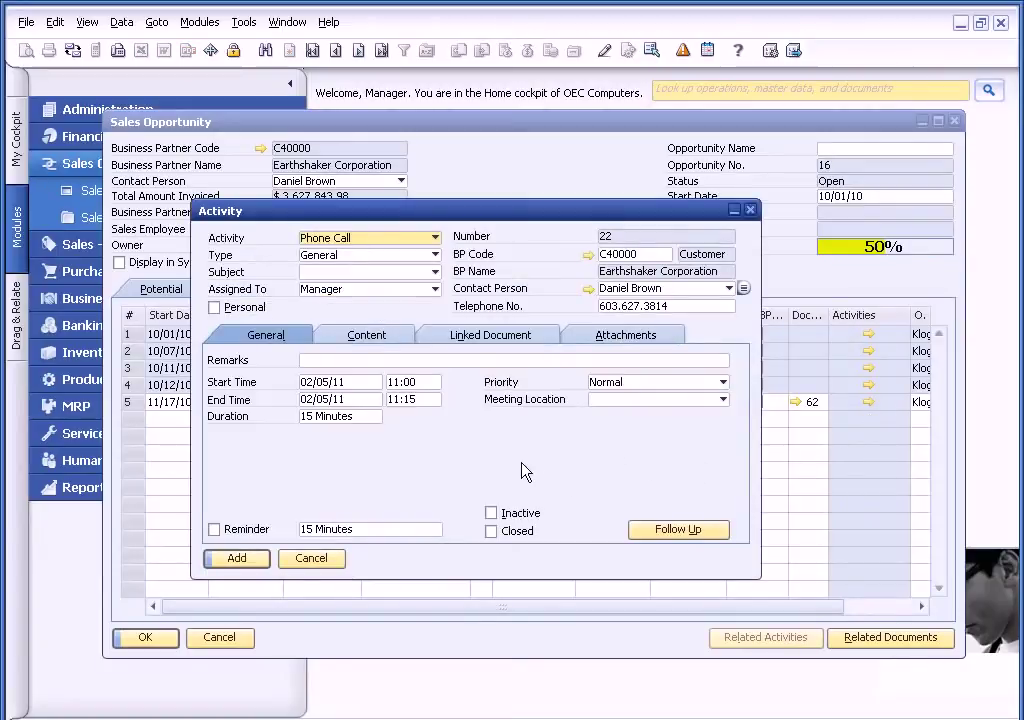
click(436, 239)
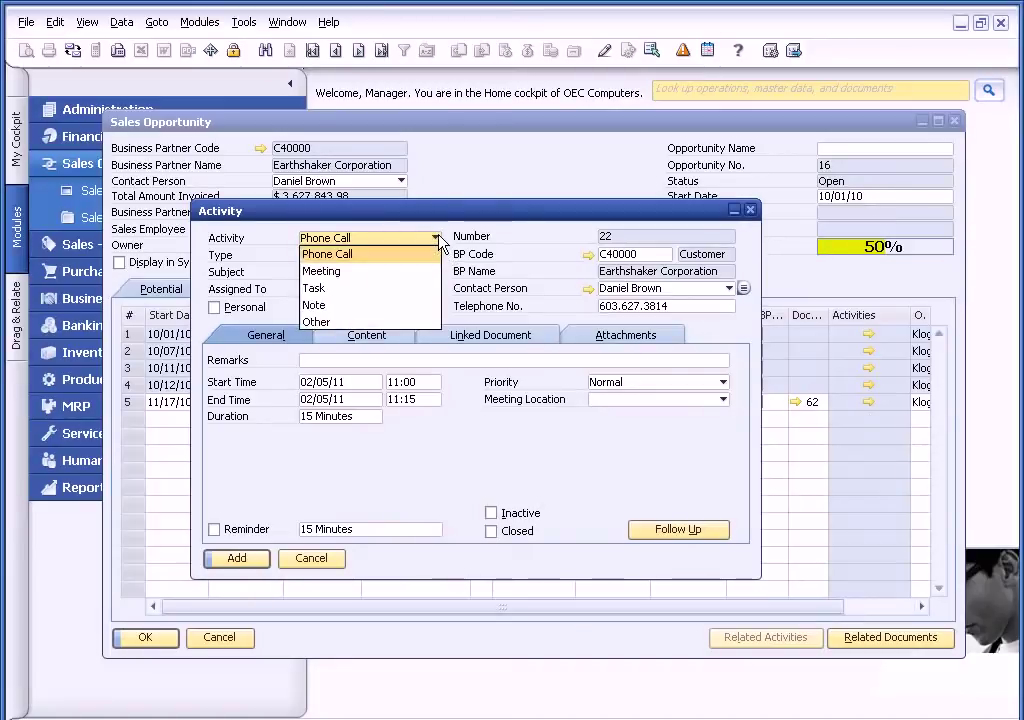
click(517, 257)
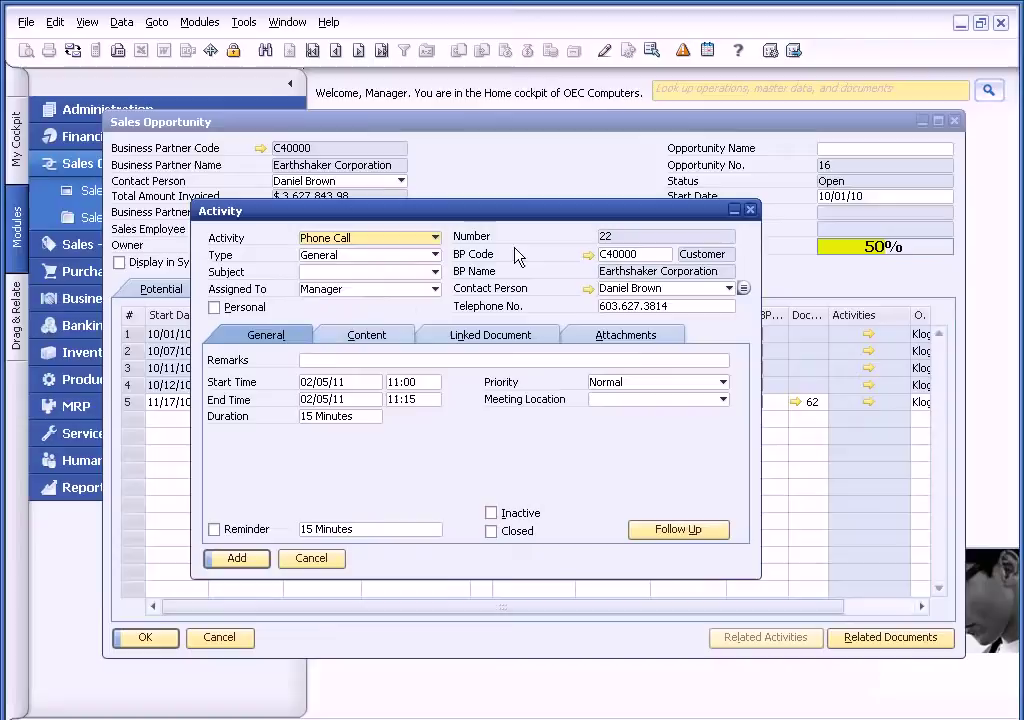
click(436, 256)
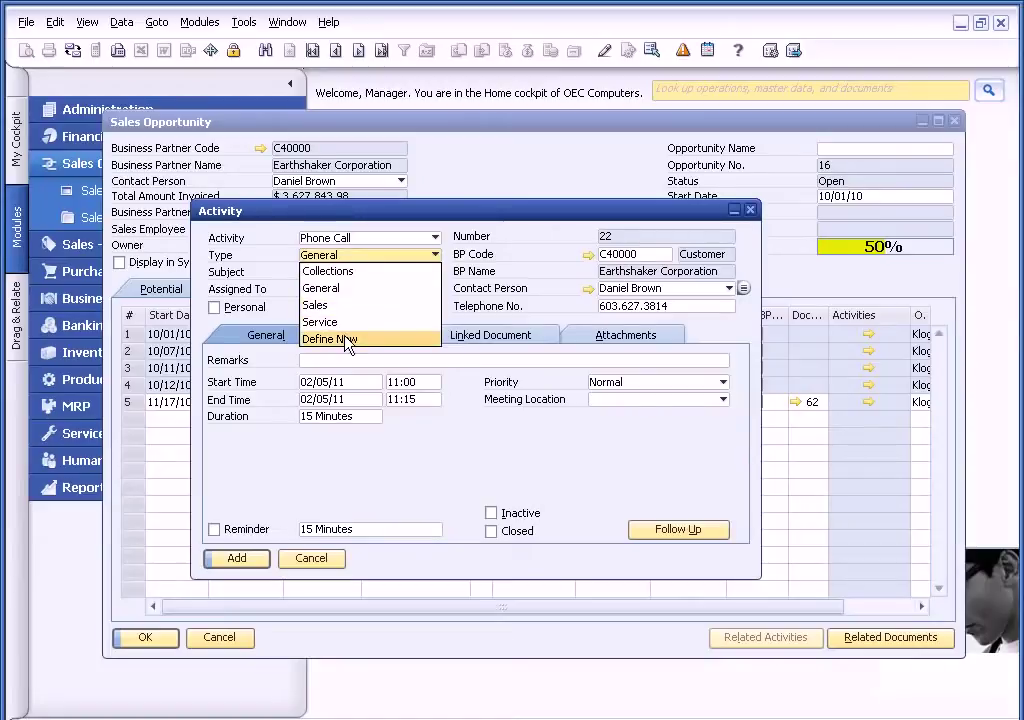
click(332, 305)
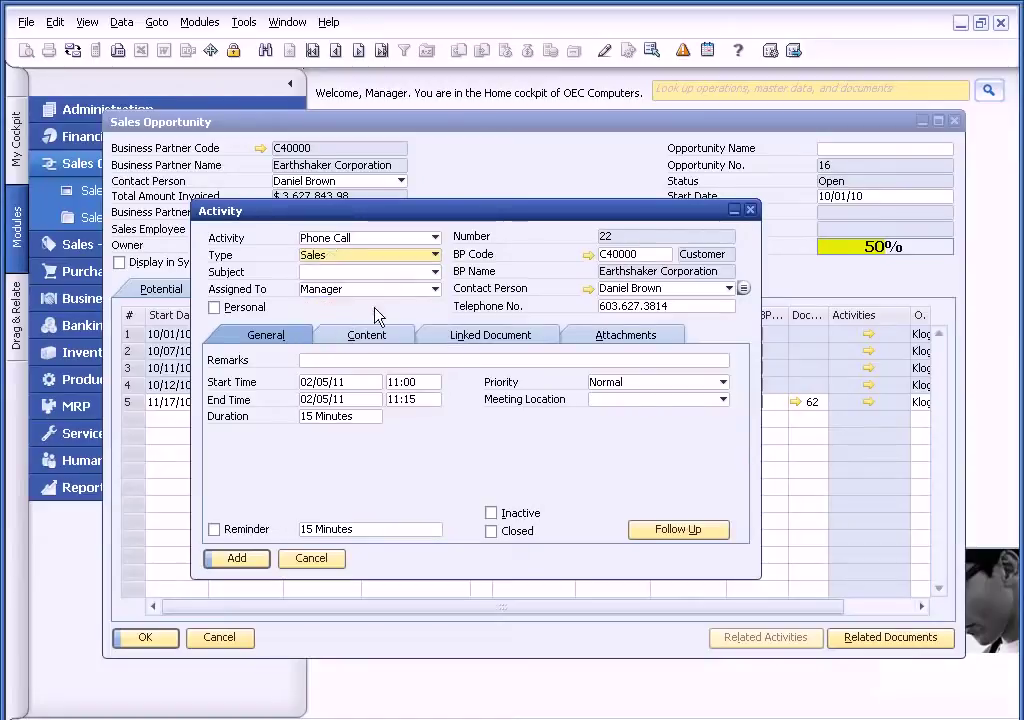
click(435, 272)
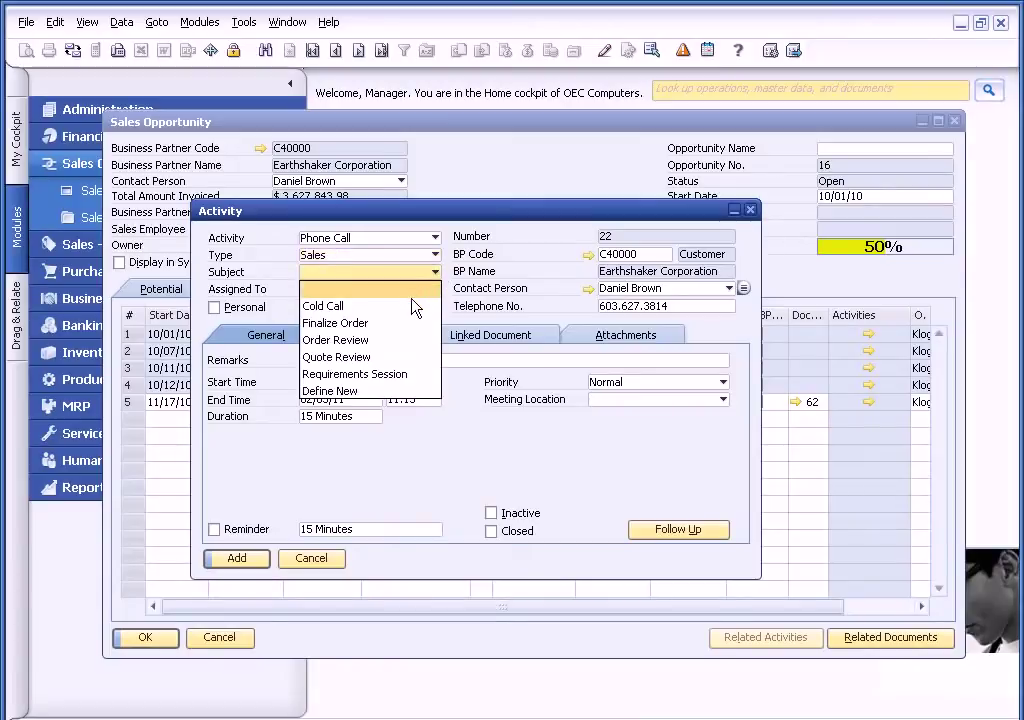
click(377, 391)
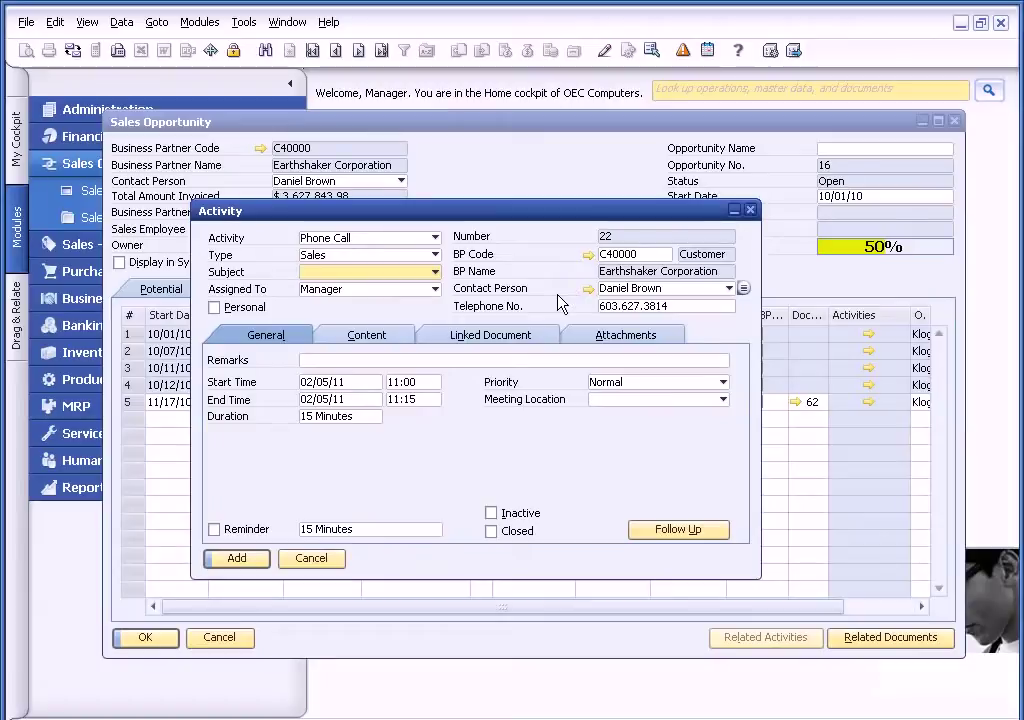
- Enter the remark 'Call to close deal' on the phone-call activity
click(336, 360)
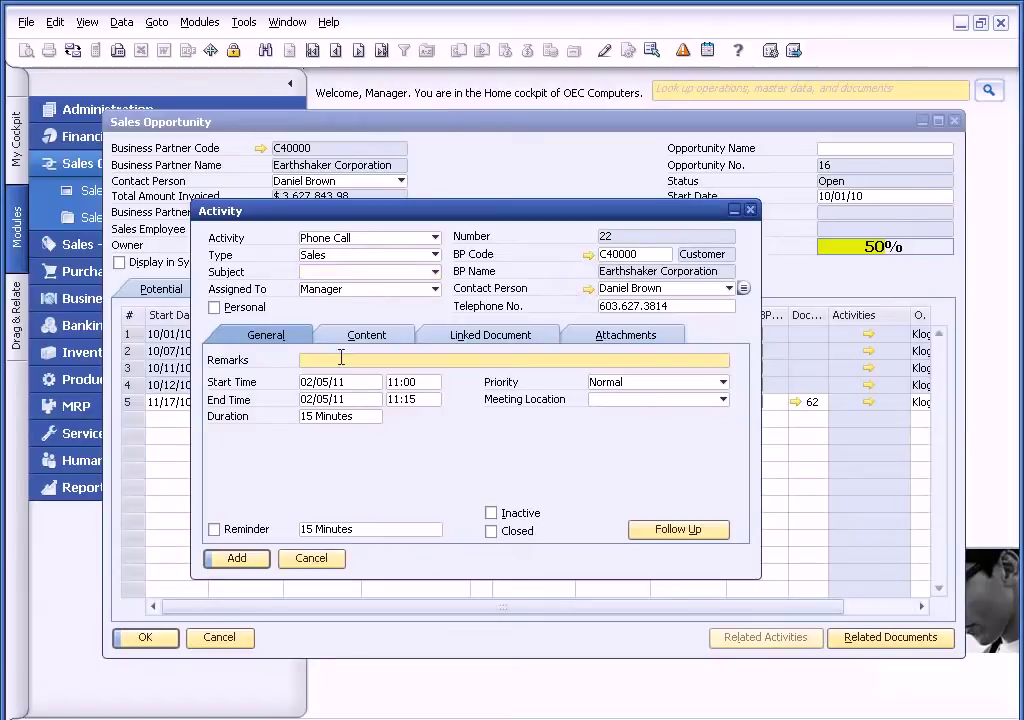
text(Call to close deal)
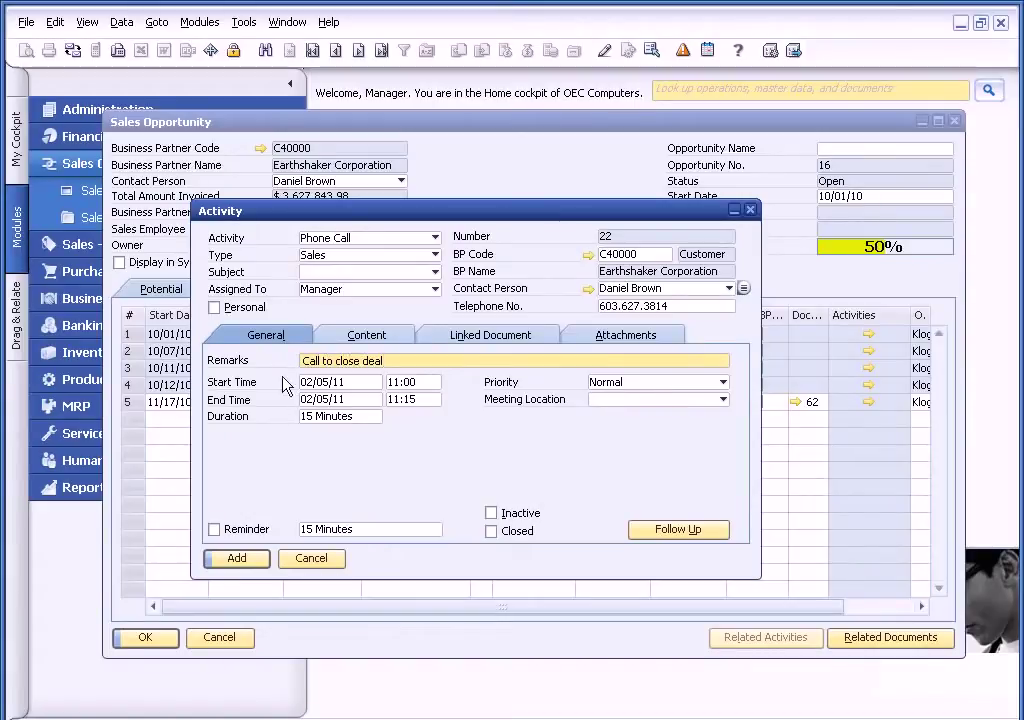
- Set the start time to 11:02 and enable a 2 MIN reminder
click(415, 386)
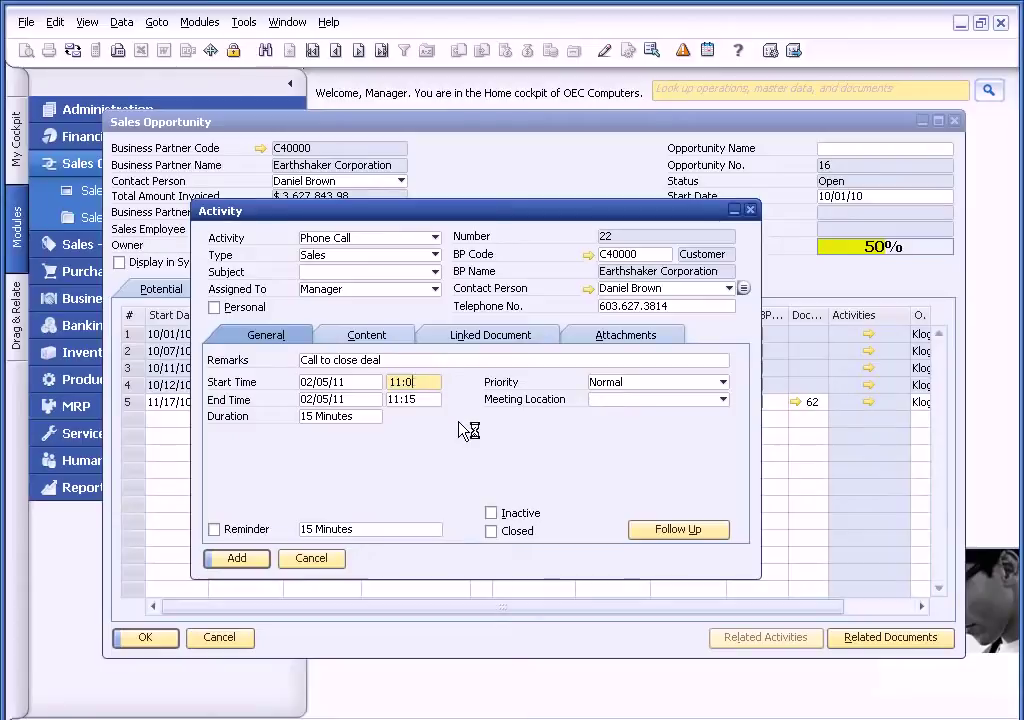
key(BackSpace)
text(2)
key(Tab)
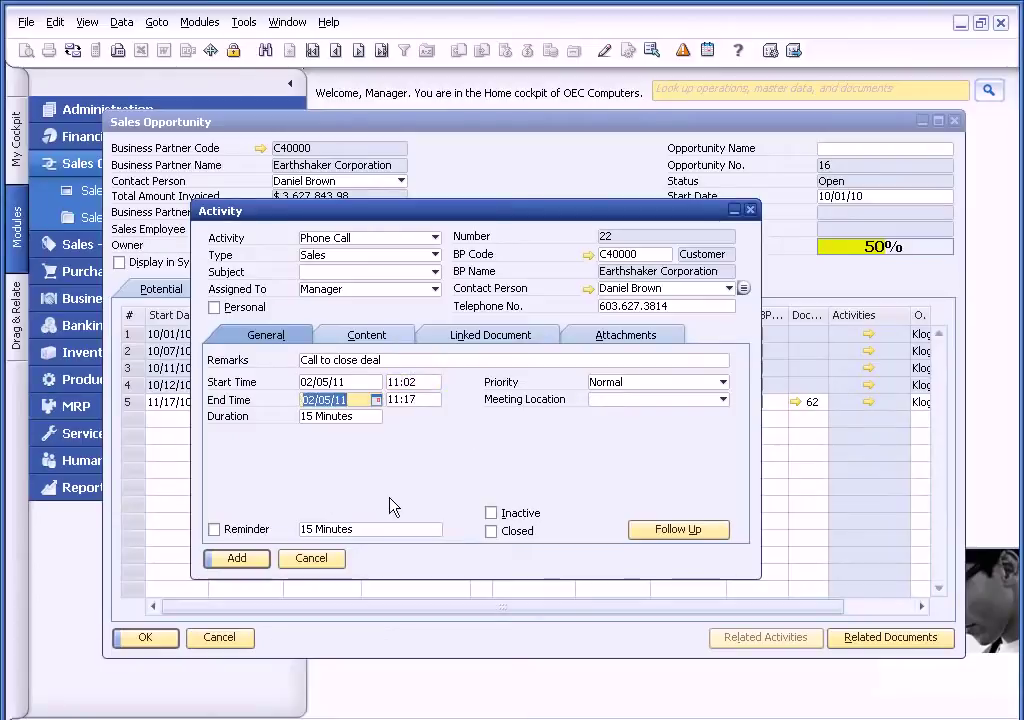
click(213, 529)
click(349, 532)
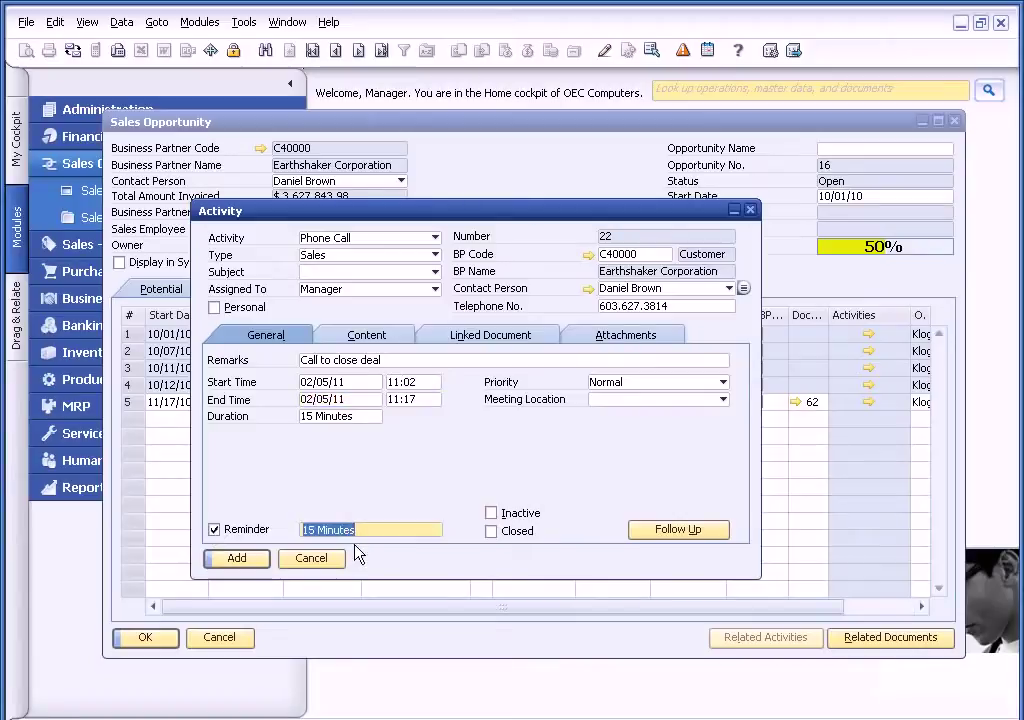
text(2 MIN)
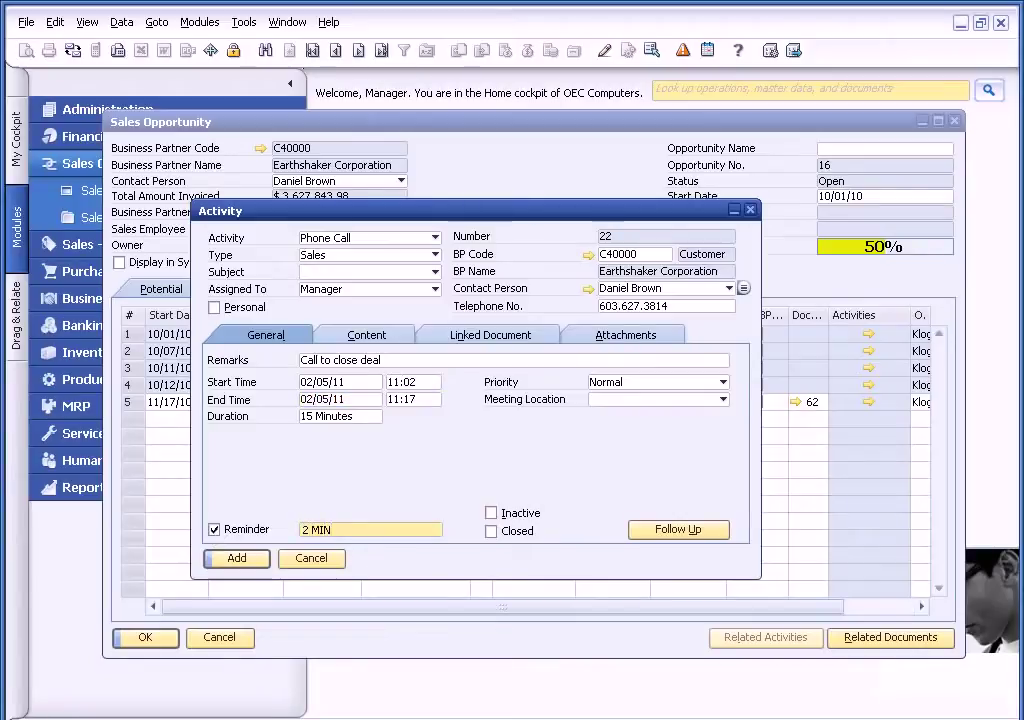
key(Tab)
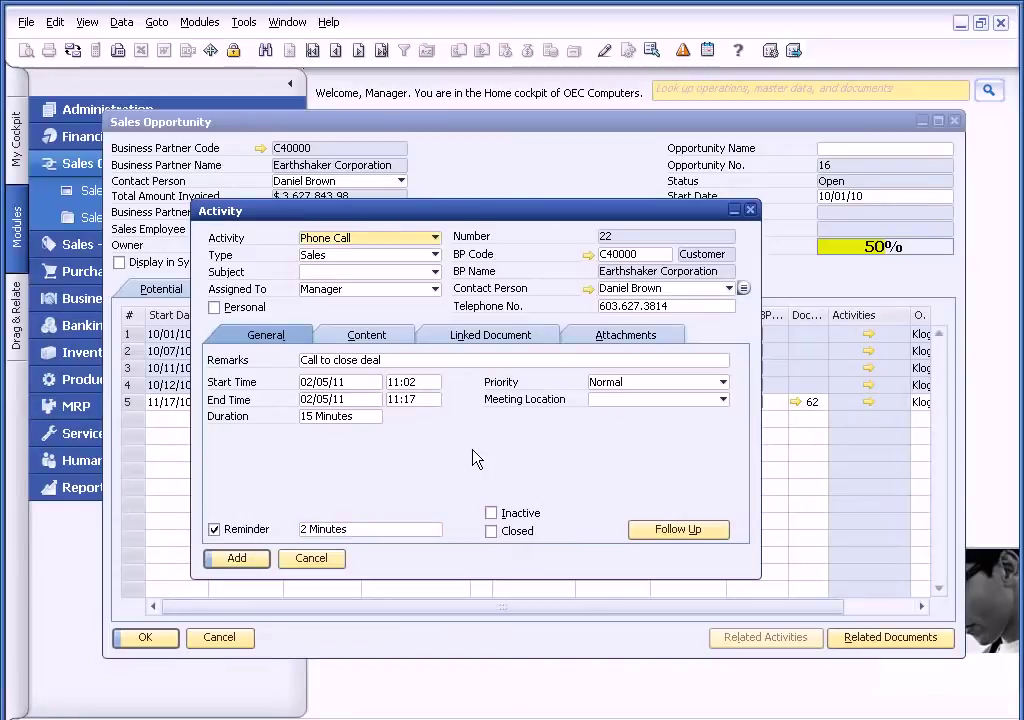
- Check the Content and Linked Document tabs, then display the empty Attachments list
click(397, 339)
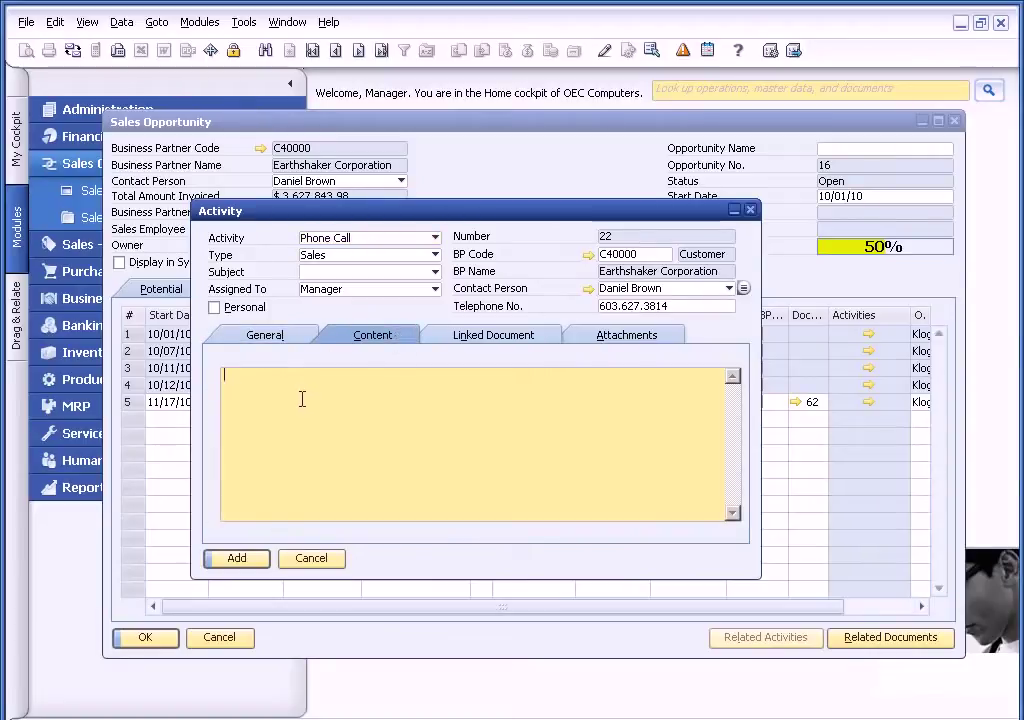
click(510, 340)
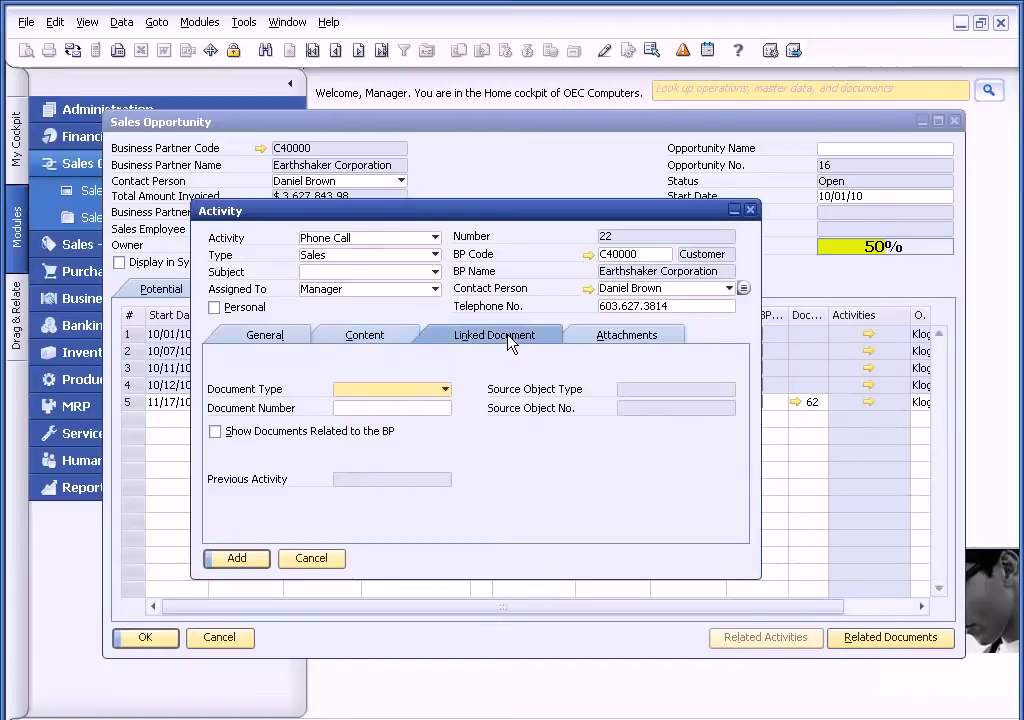
click(446, 390)
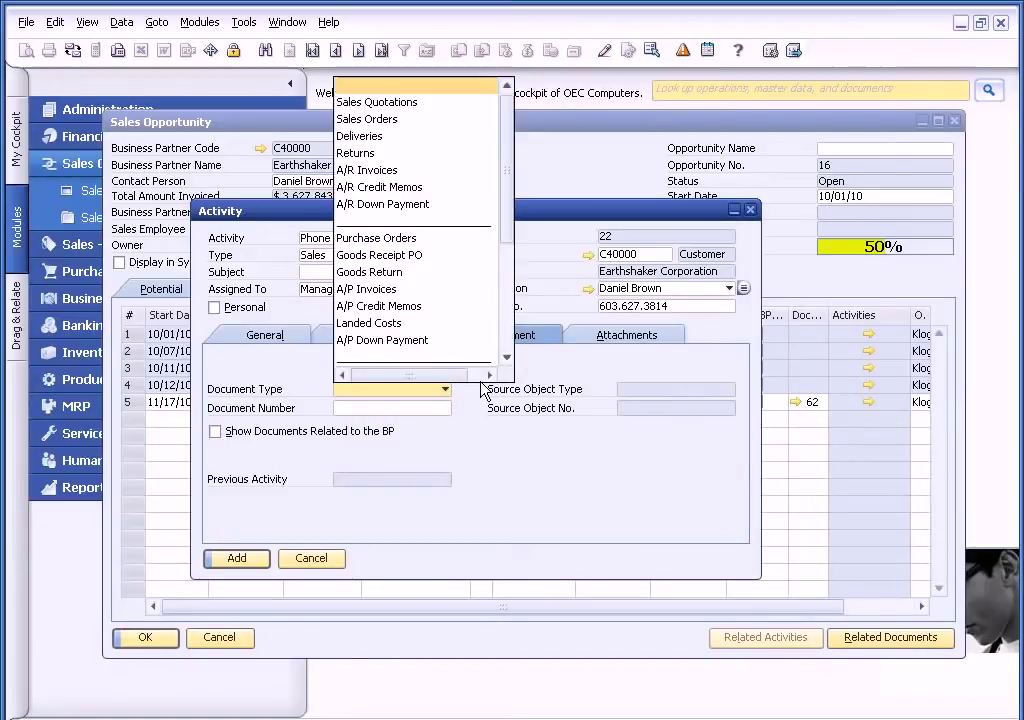
click(487, 436)
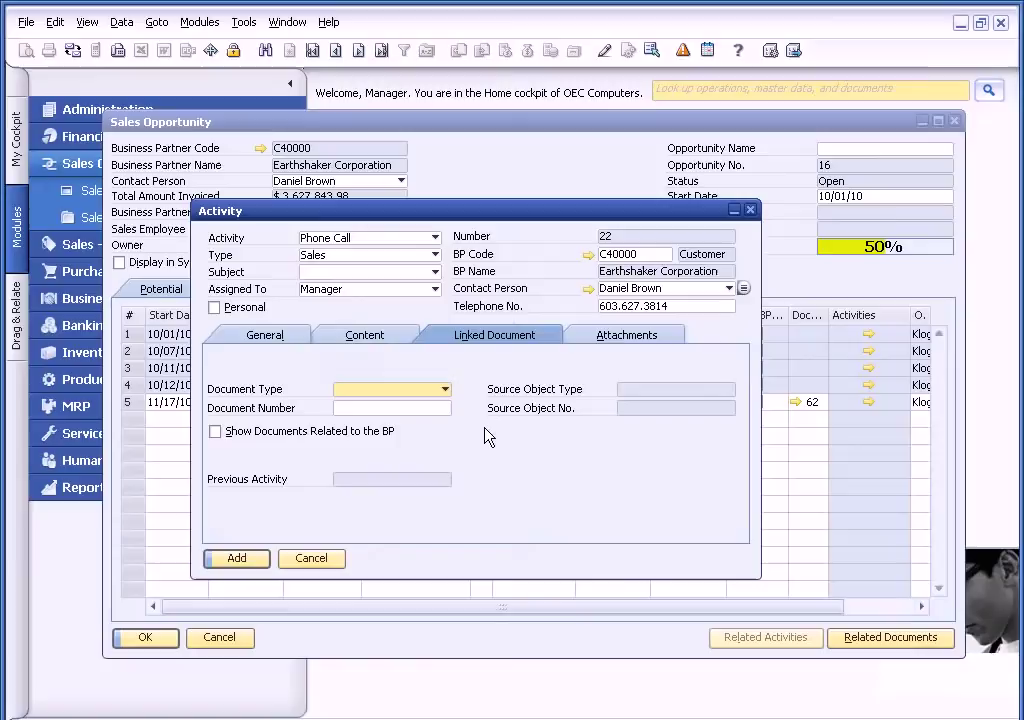
click(606, 340)
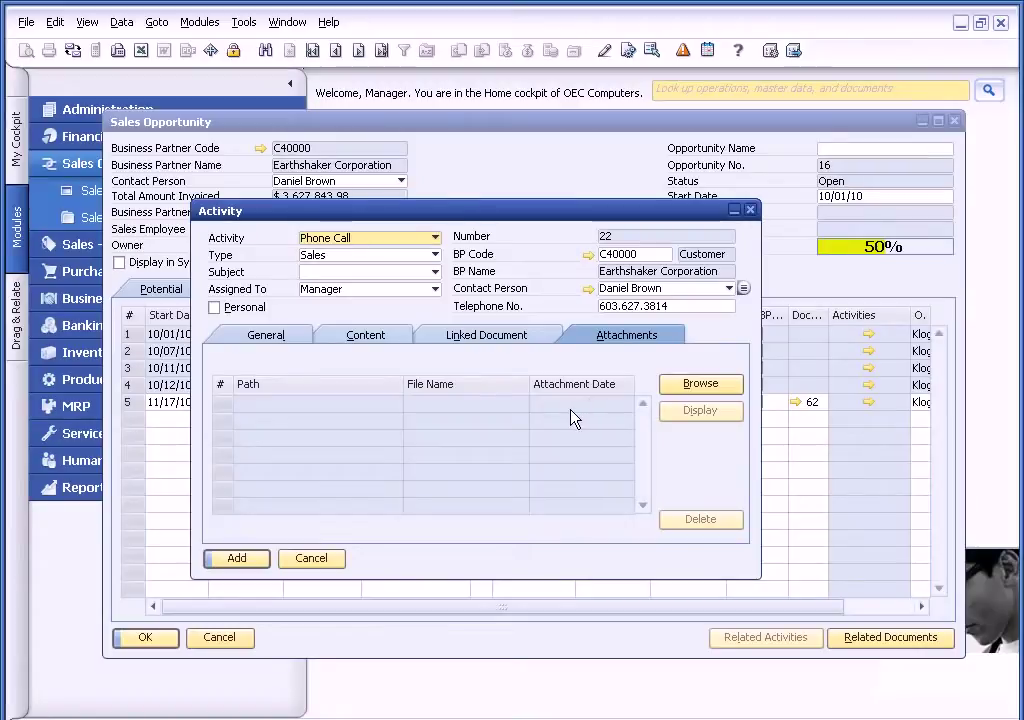
- Add activity 22, update opportunity 16, and close the Sales Opportunity form
click(270, 346)
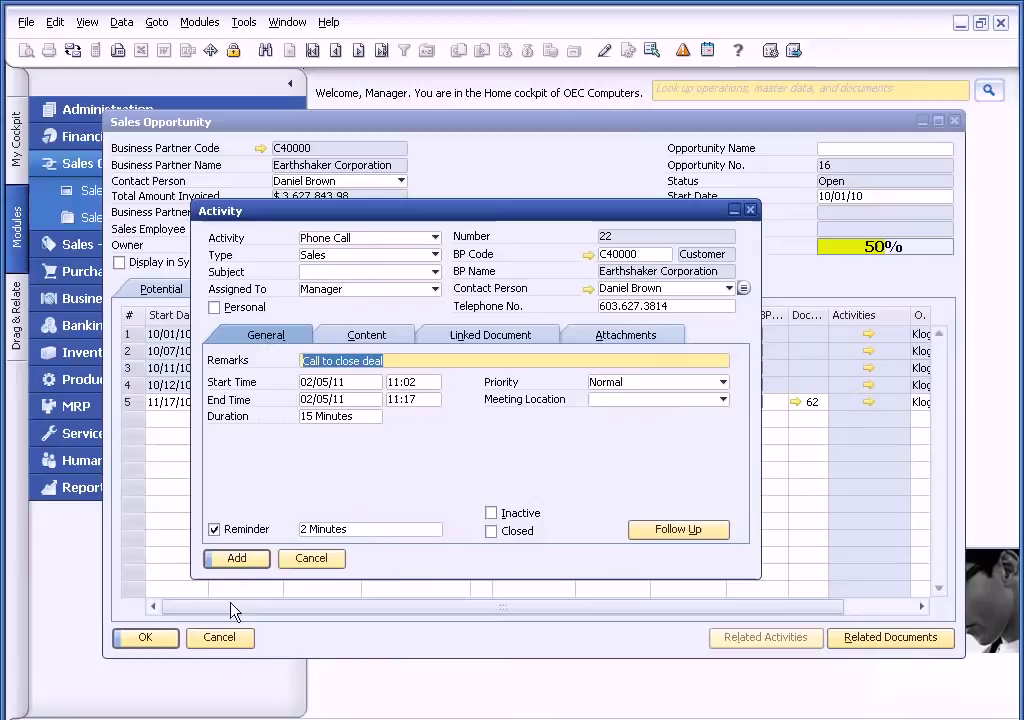
click(237, 562)
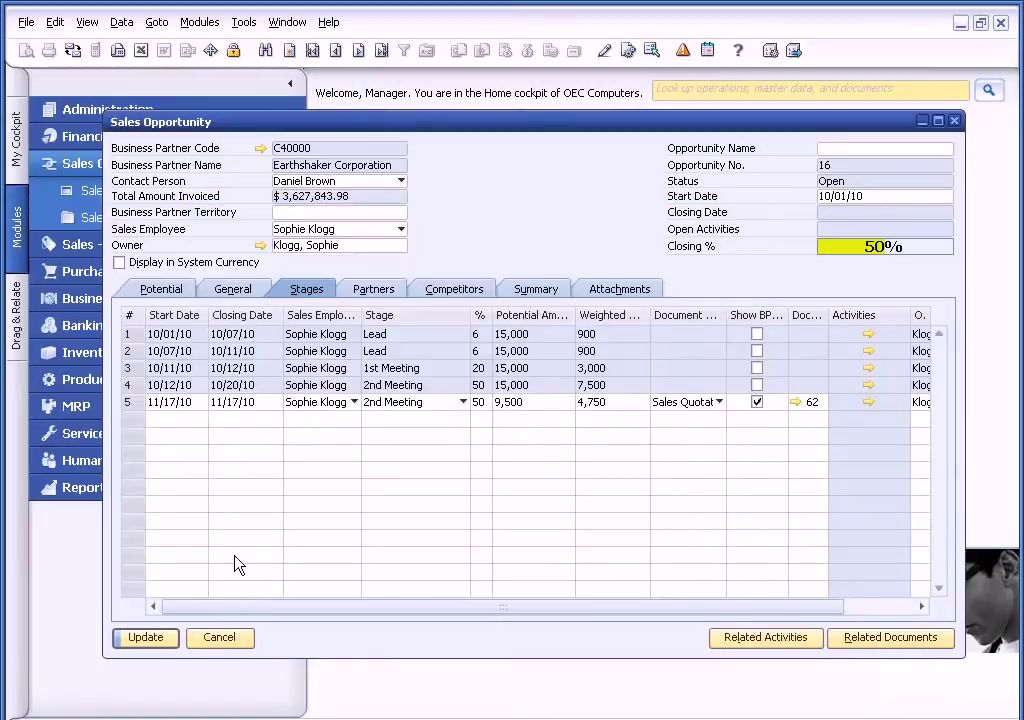
click(161, 640)
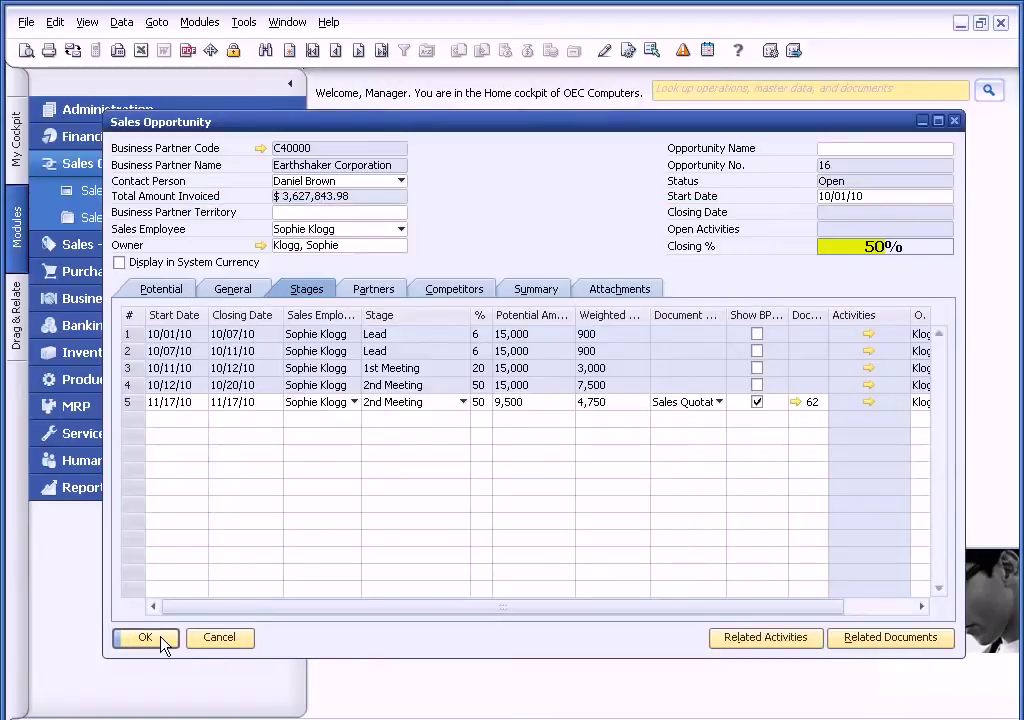
click(219, 640)
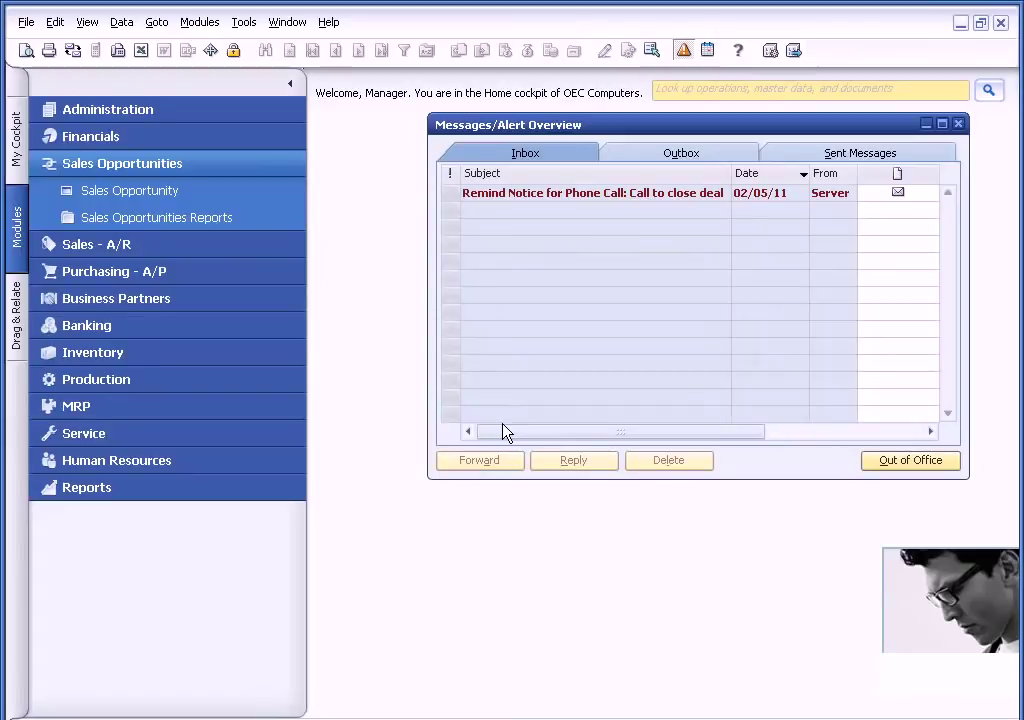
- Open the 'Call to close deal' reminder and review linked activity 22 without changes
click(585, 194)
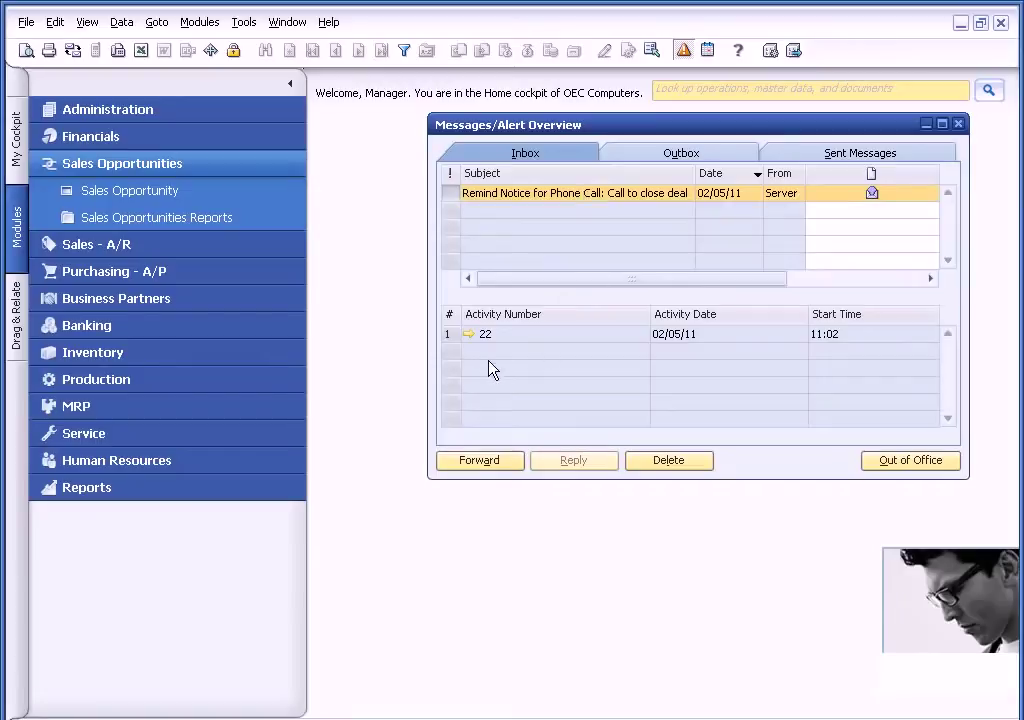
click(470, 336)
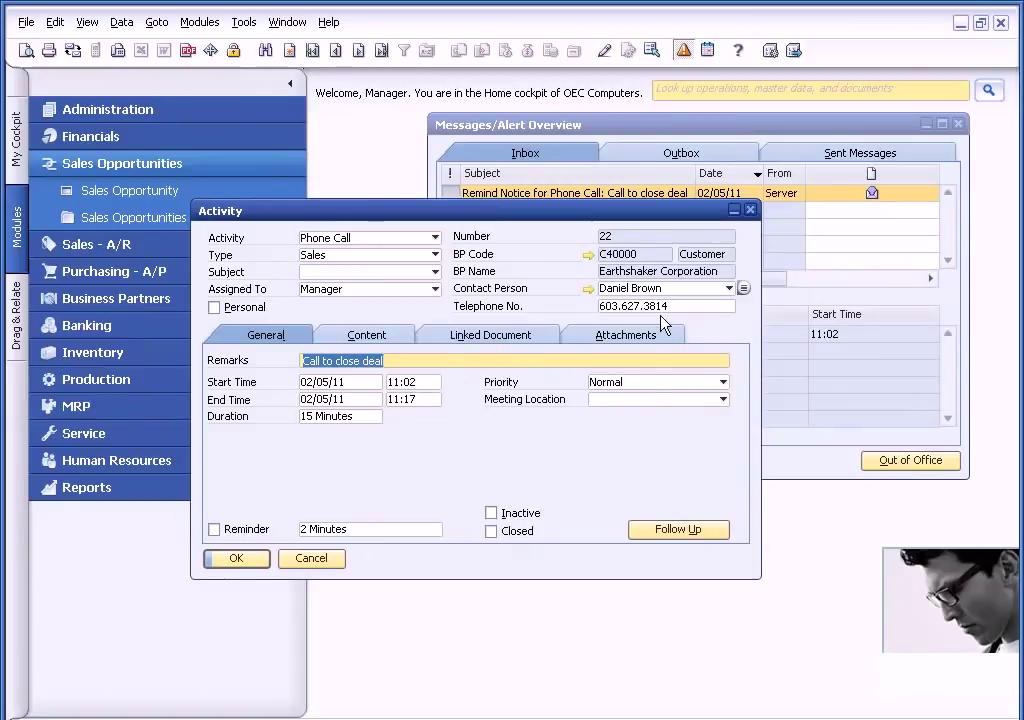
click(322, 558)
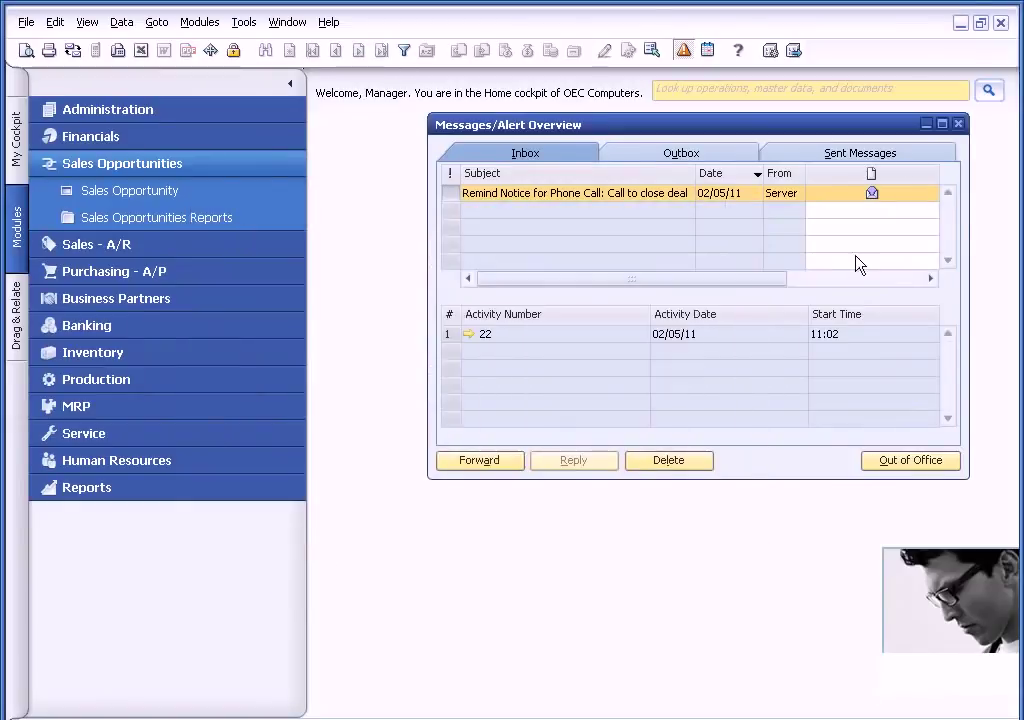
- Close Messages and open A/R invoice 105 for Alpha Corporation from the Open Items List
click(957, 124)
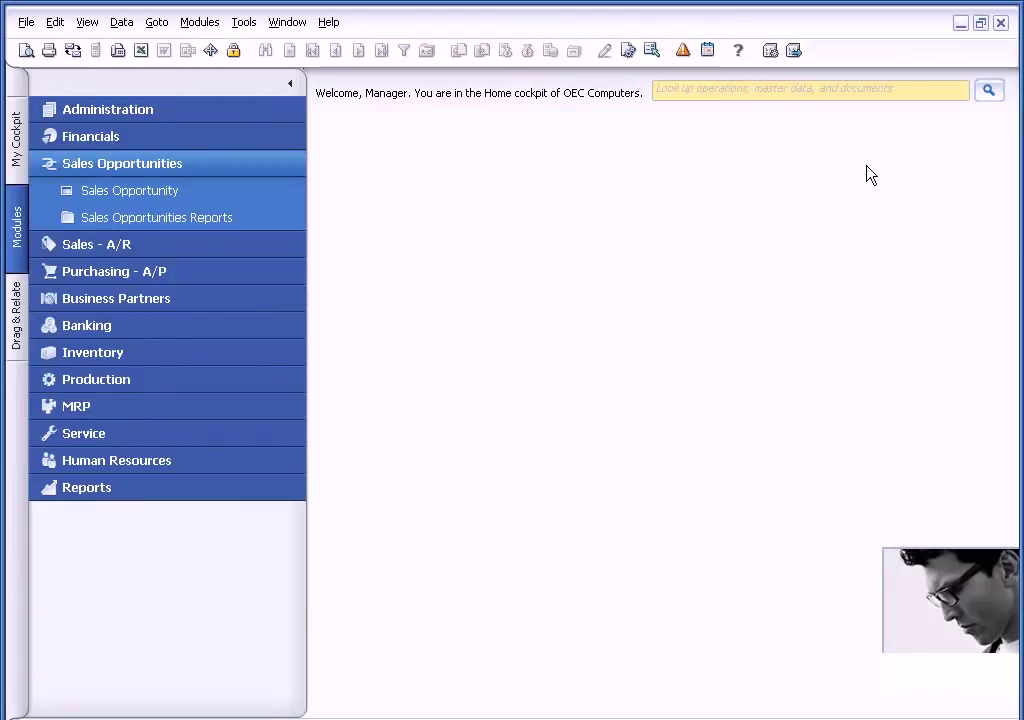
click(240, 166)
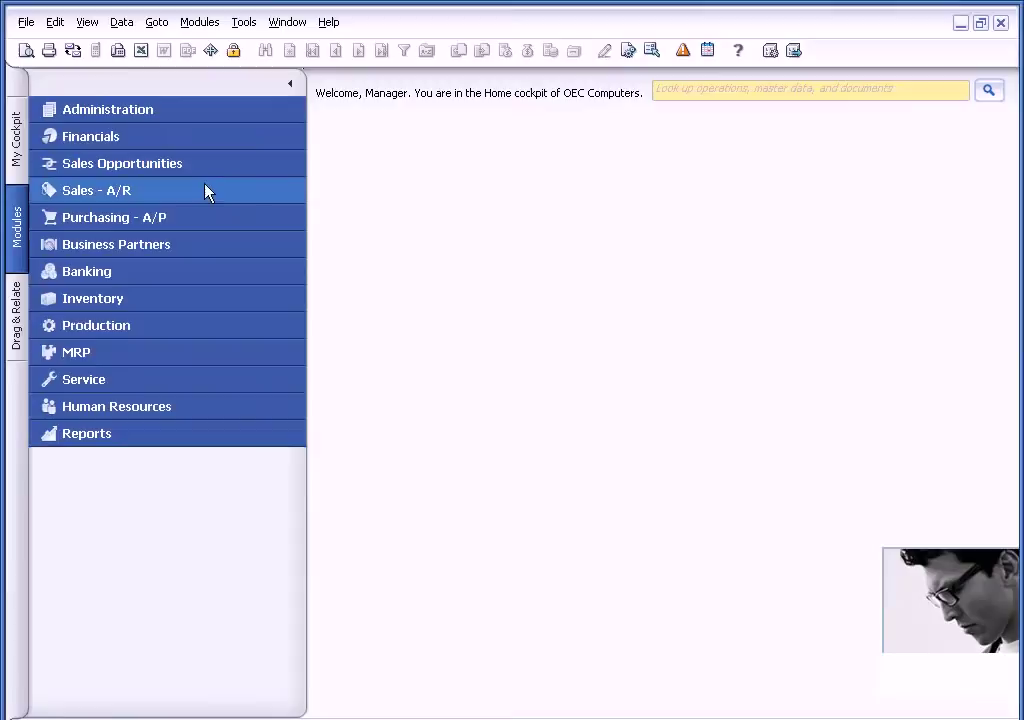
click(200, 191)
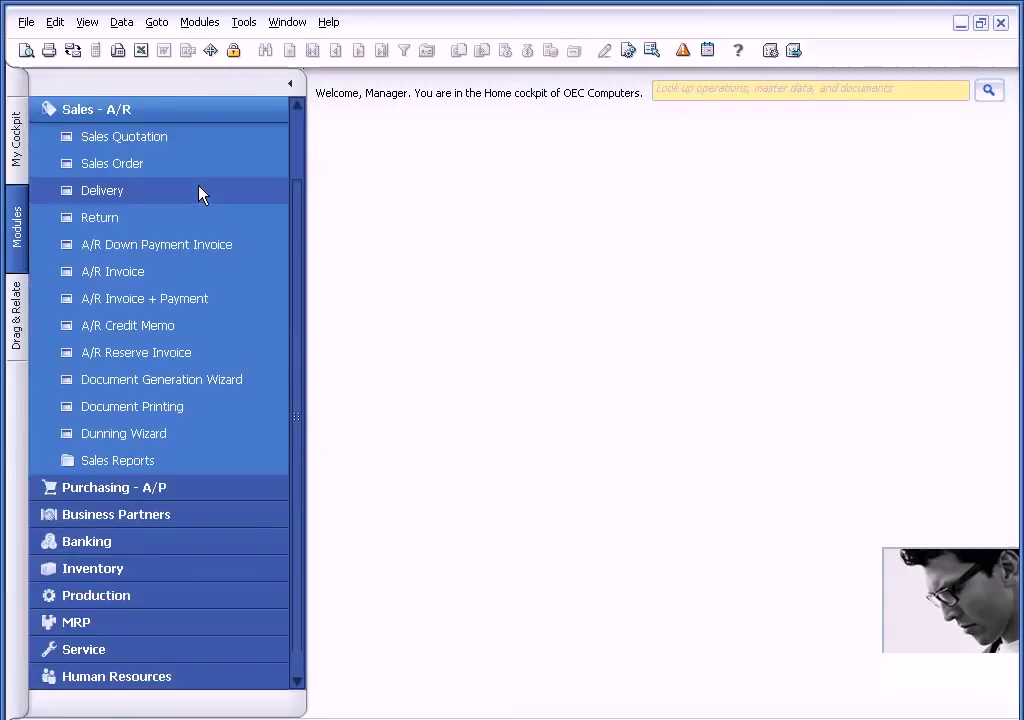
click(165, 460)
click(161, 137)
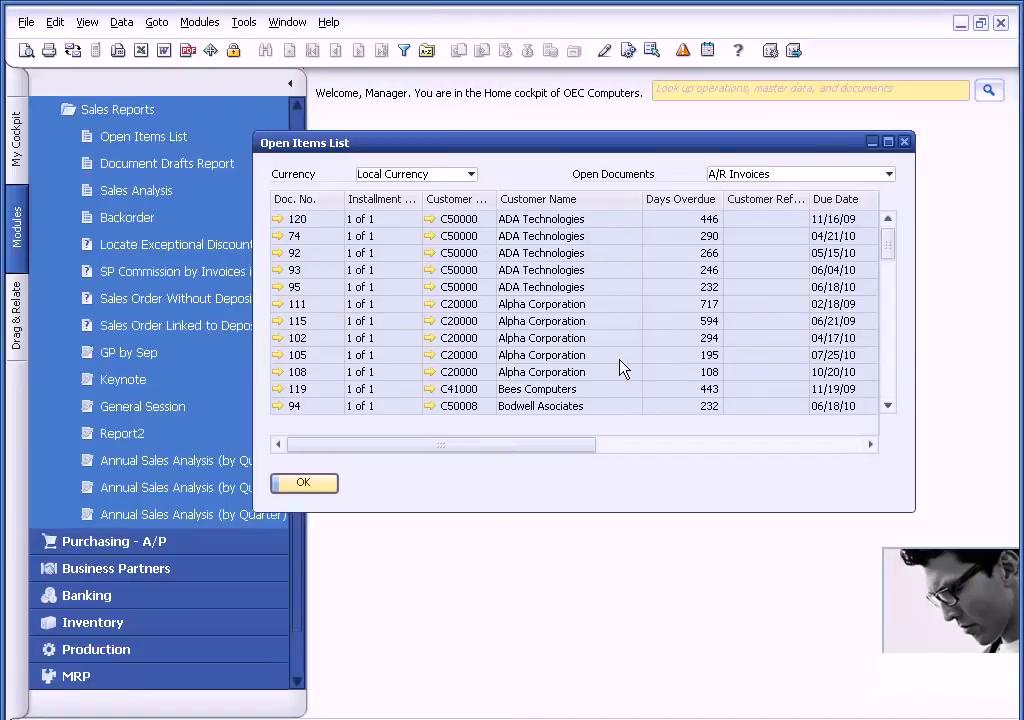
click(278, 355)
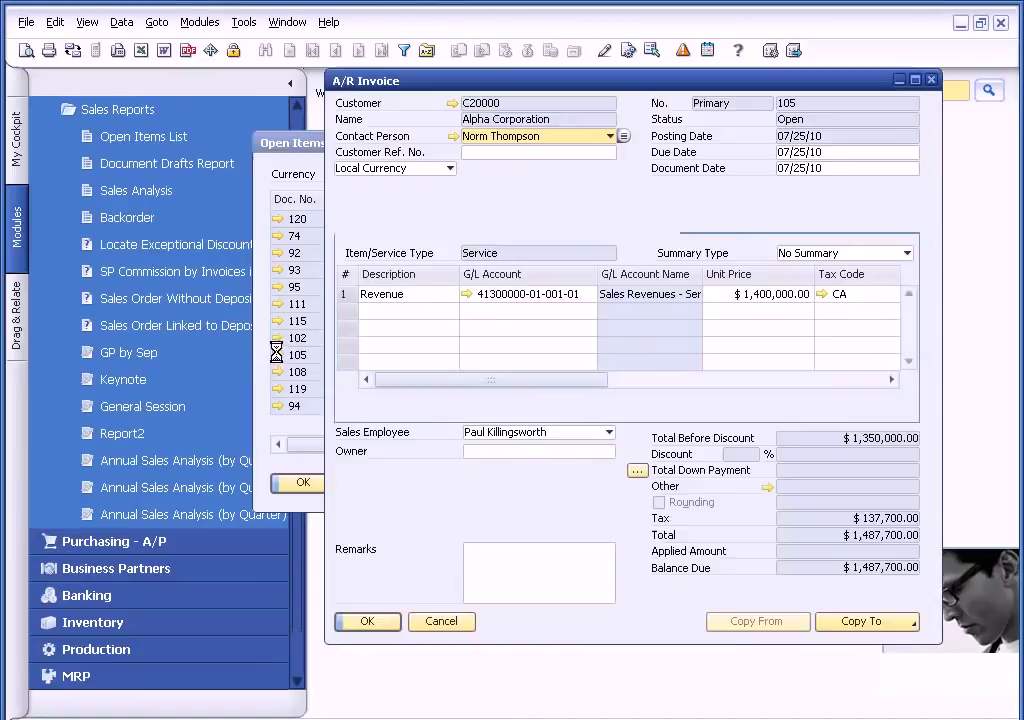
right_click(668, 192)
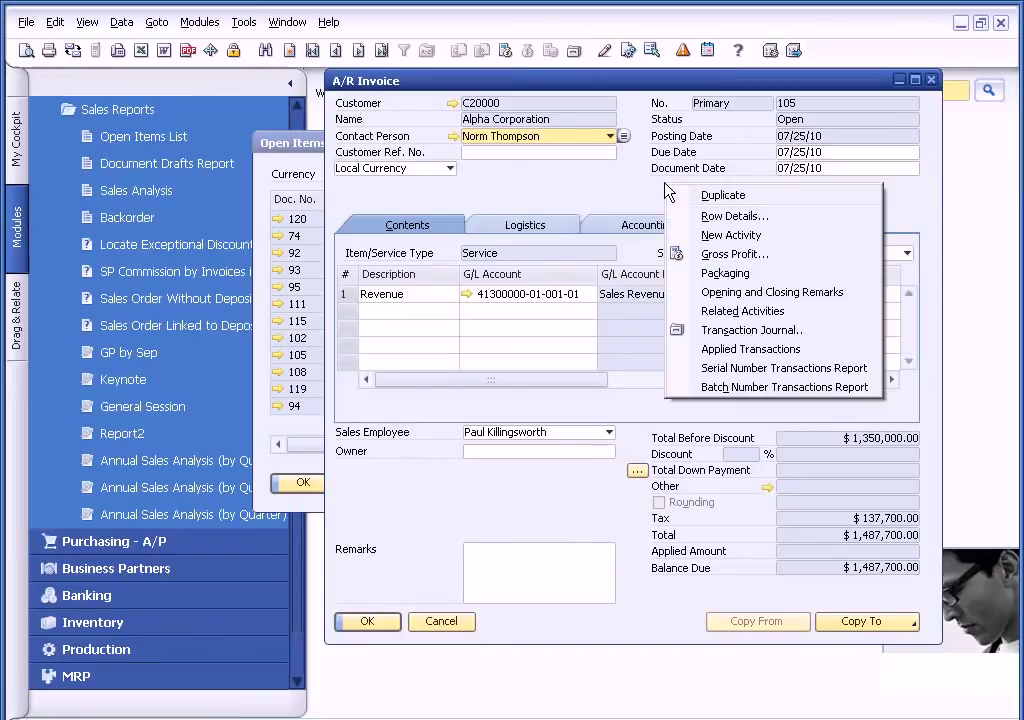
- Start a new activity for invoice 105 with type Collections and subject 2nd Call
click(719, 240)
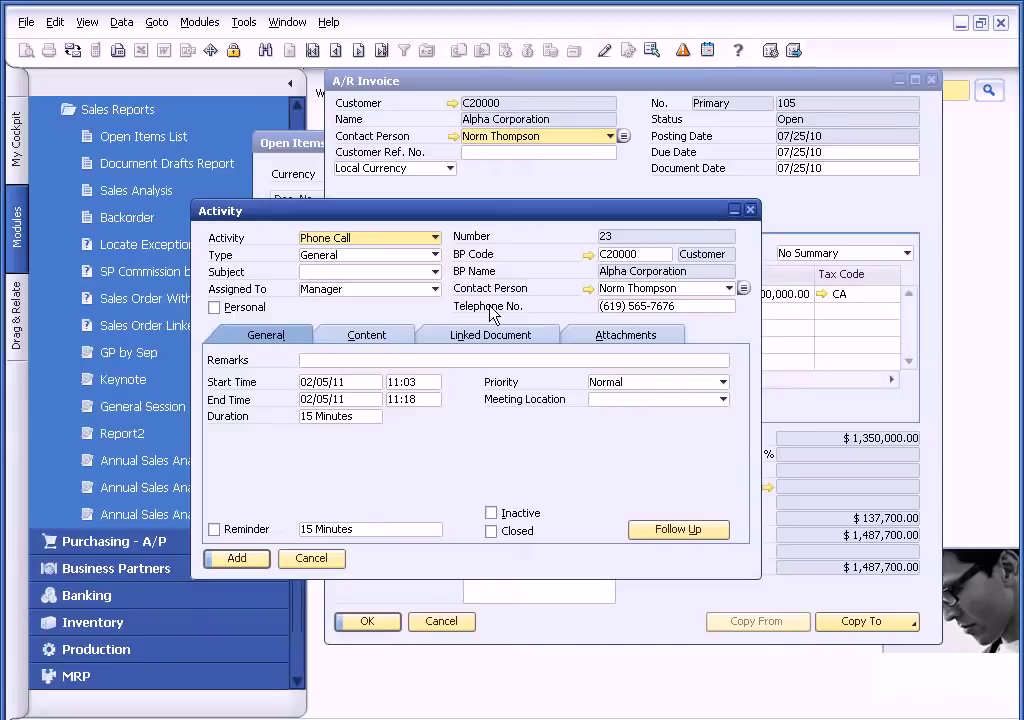
click(436, 256)
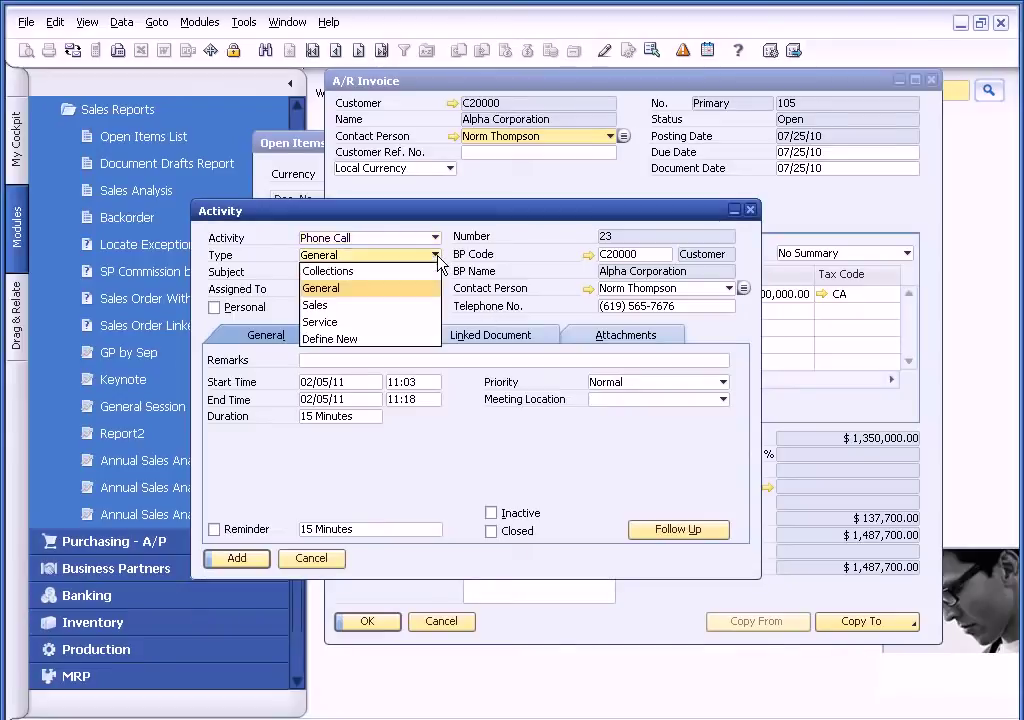
click(344, 275)
click(368, 272)
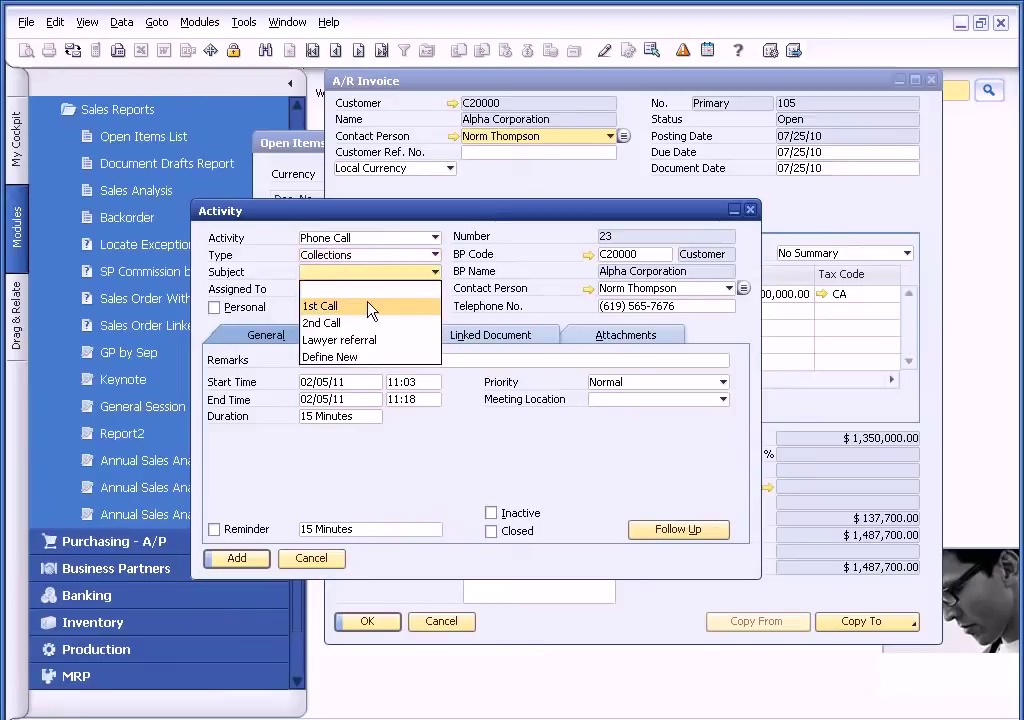
click(340, 323)
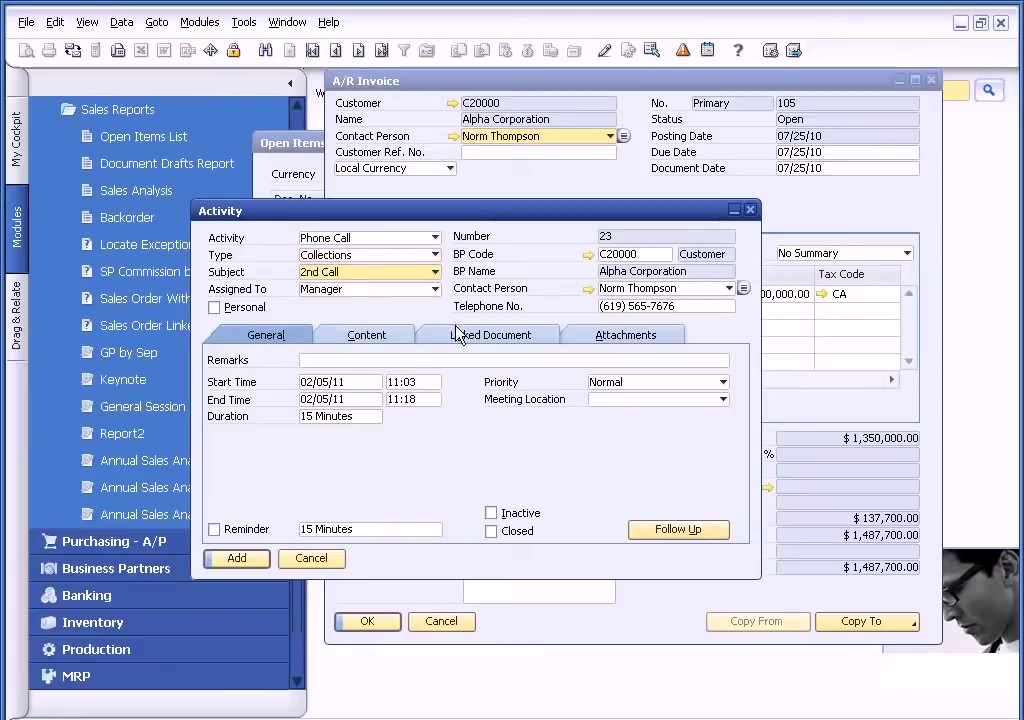
- Enter the remark 'call to get money'
click(326, 361)
text(call to get mn)
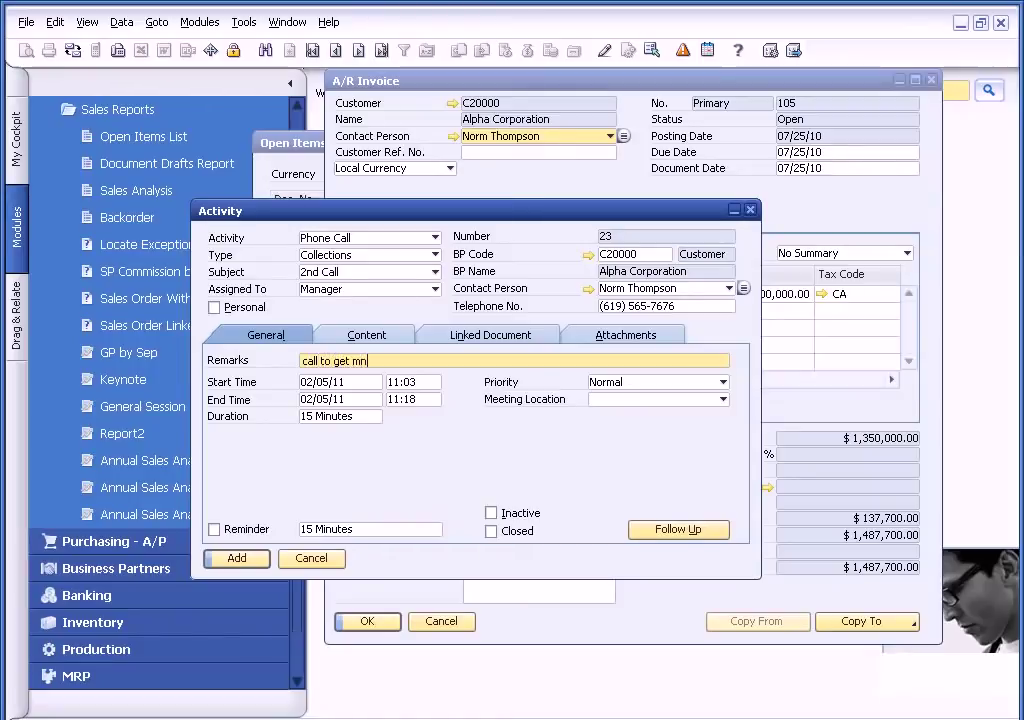
key(BackSpace)
text(oney)
- Set the start time to 11:05 and enable a 2 MIN reminder
click(424, 382)
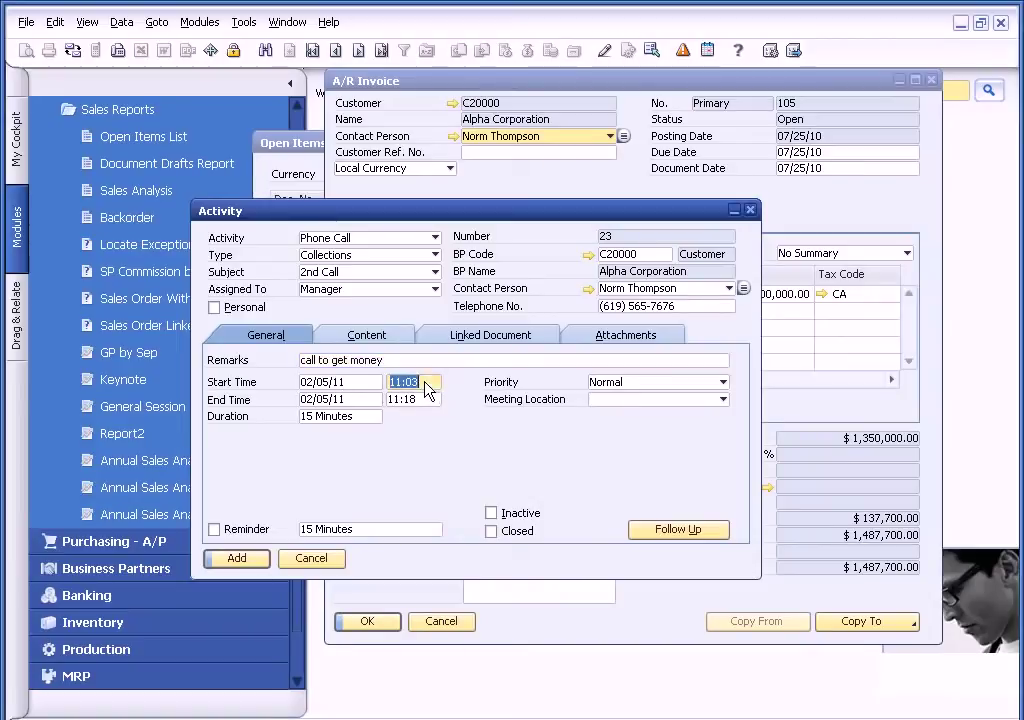
key(BackSpace)
text(5)
key(Tab)
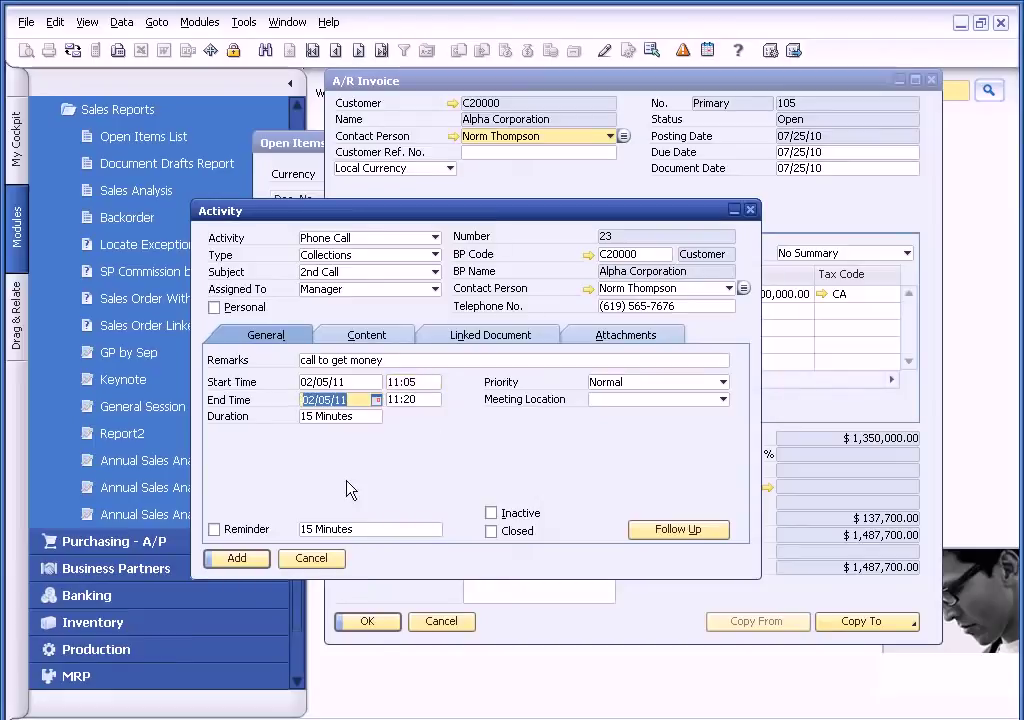
click(214, 529)
click(346, 531)
text(2 MIN)
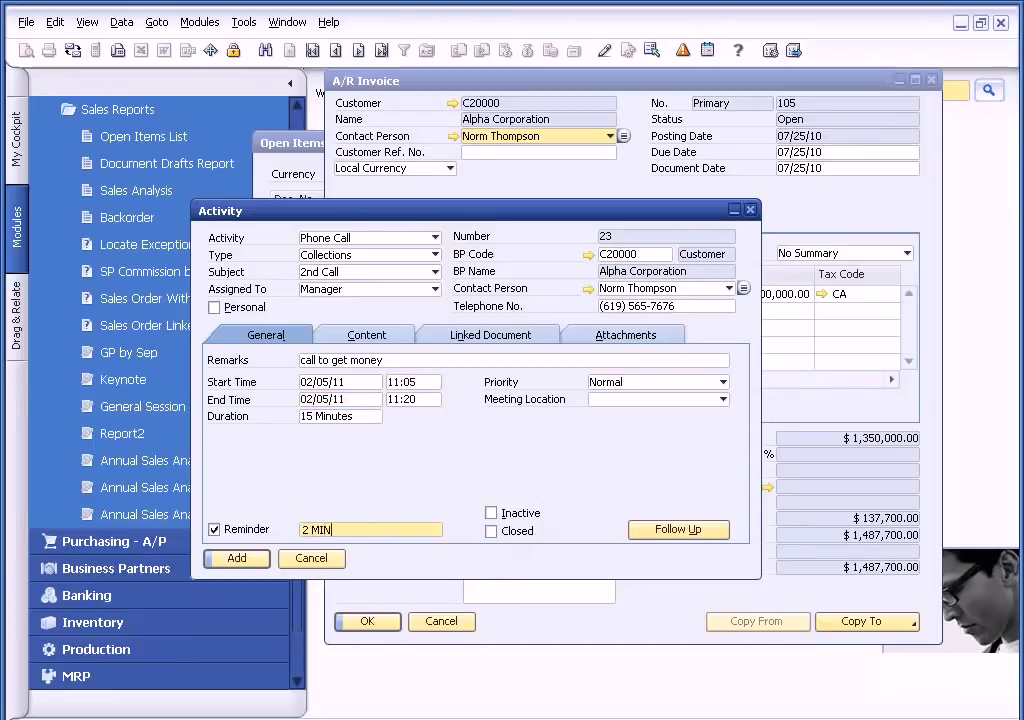
key(Tab)
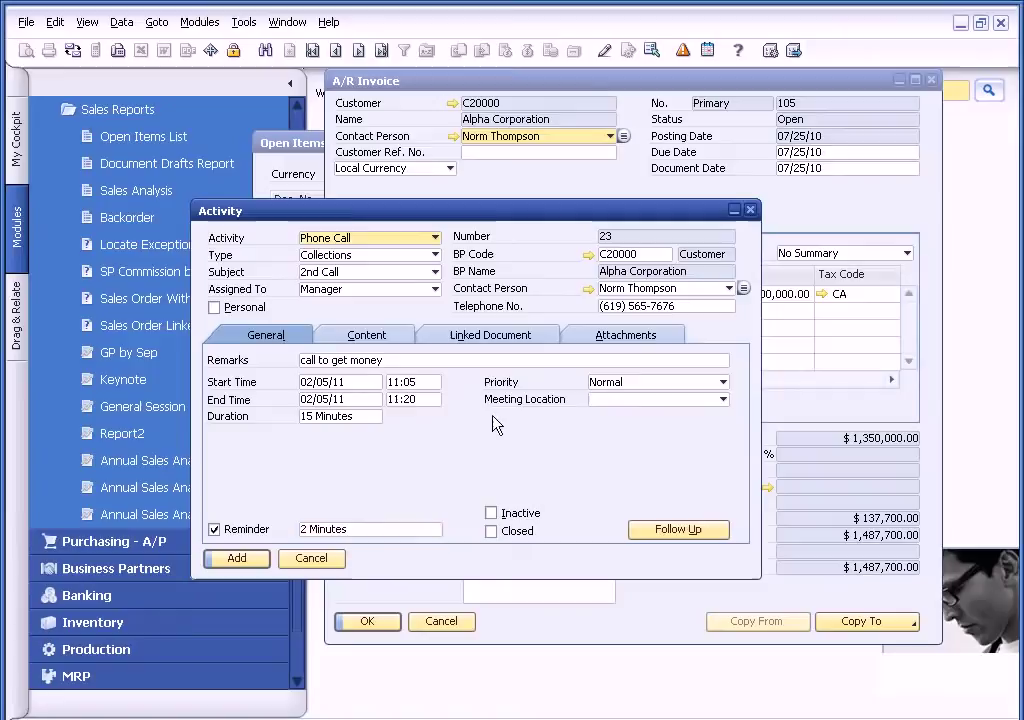
- Paste the remark into Content, add activity 23, and close invoice 105
click(380, 362)
key(ctrl+c)
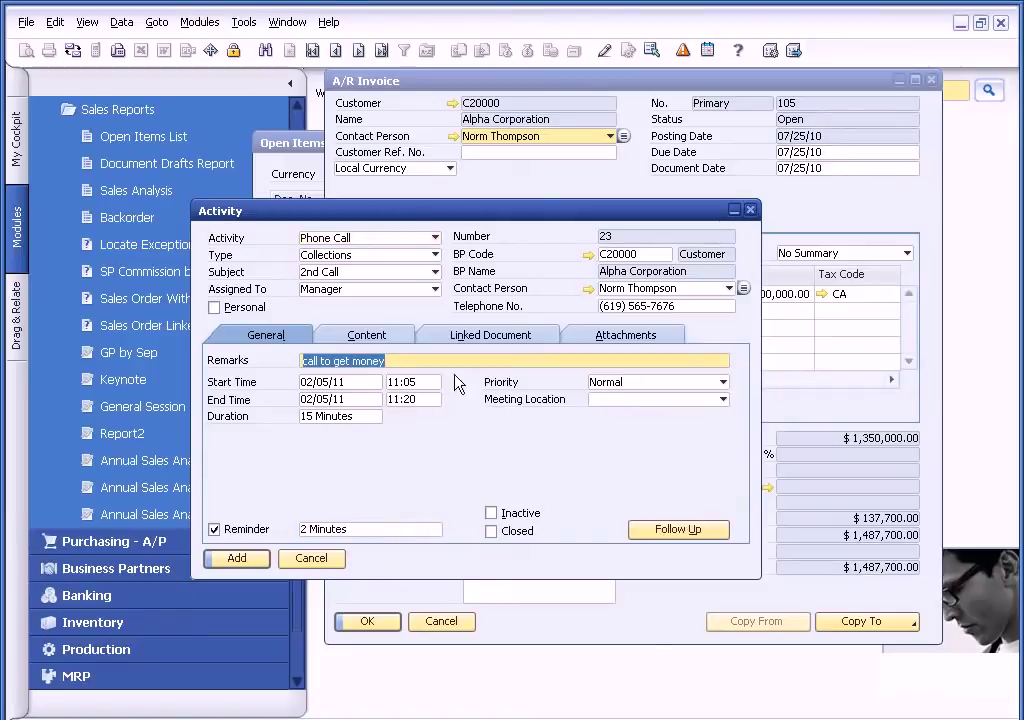
click(370, 336)
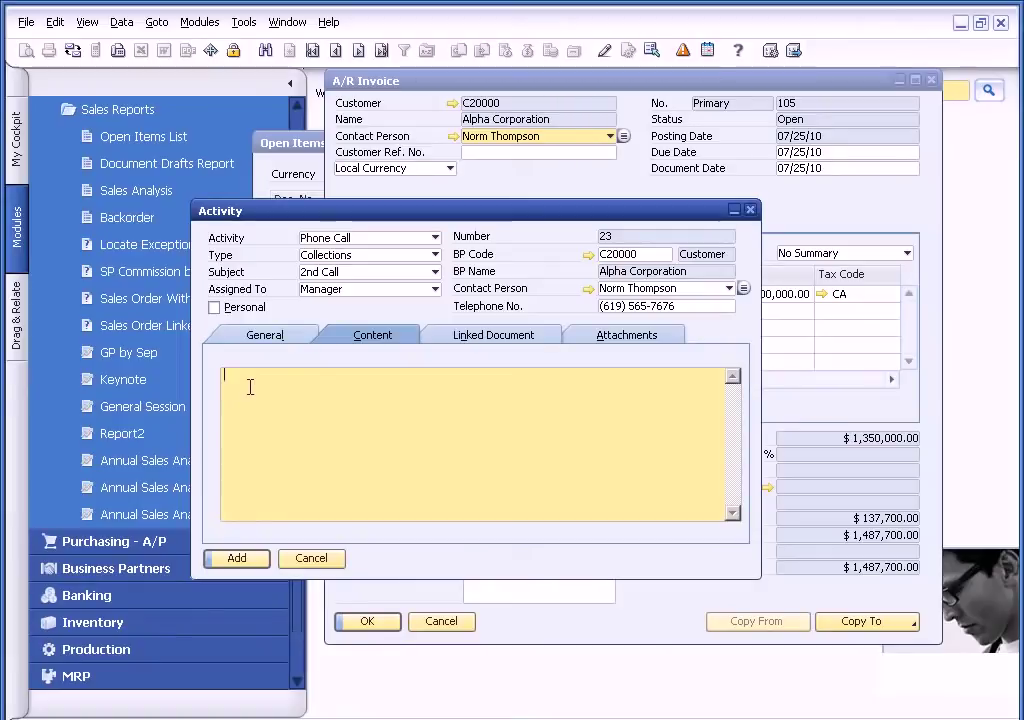
key(ctrl+v)
click(289, 342)
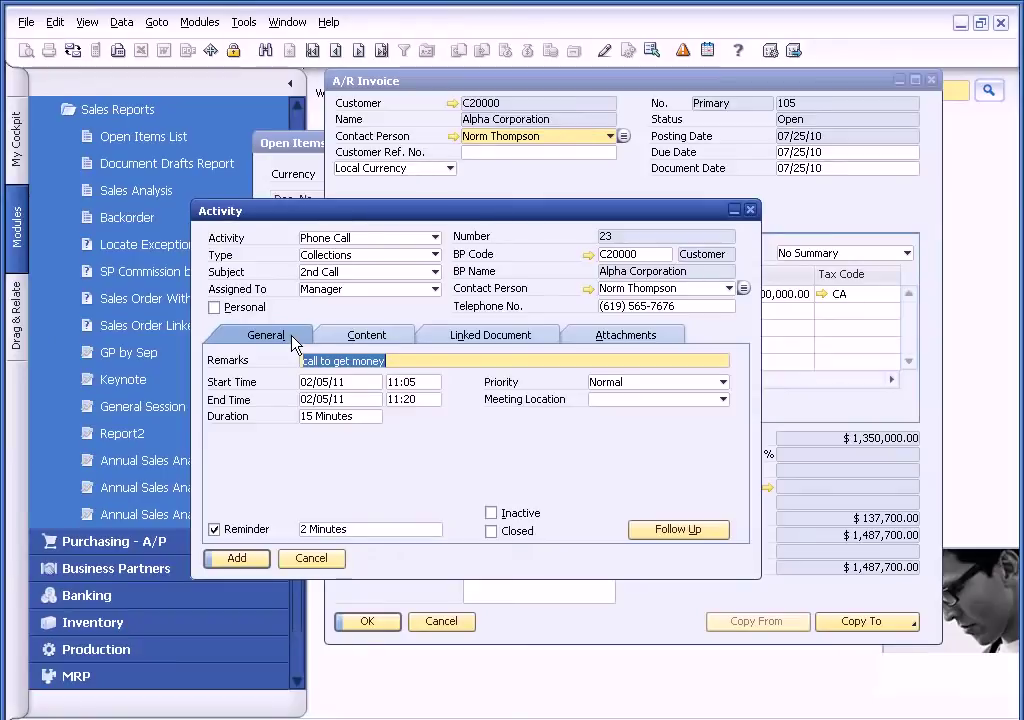
click(240, 558)
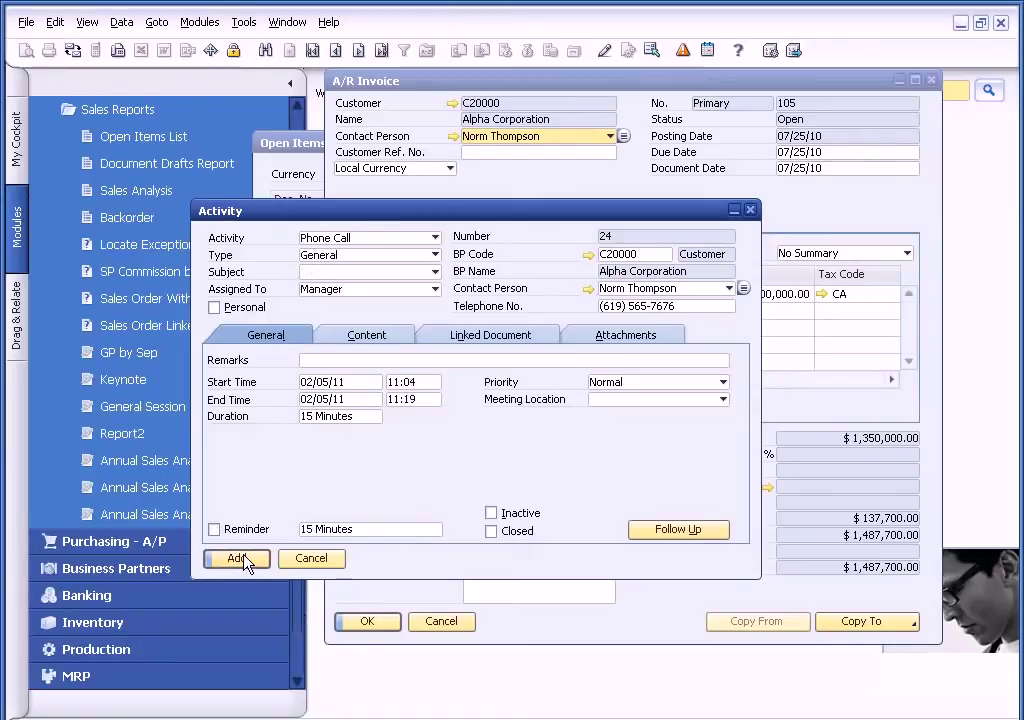
click(310, 558)
click(441, 621)
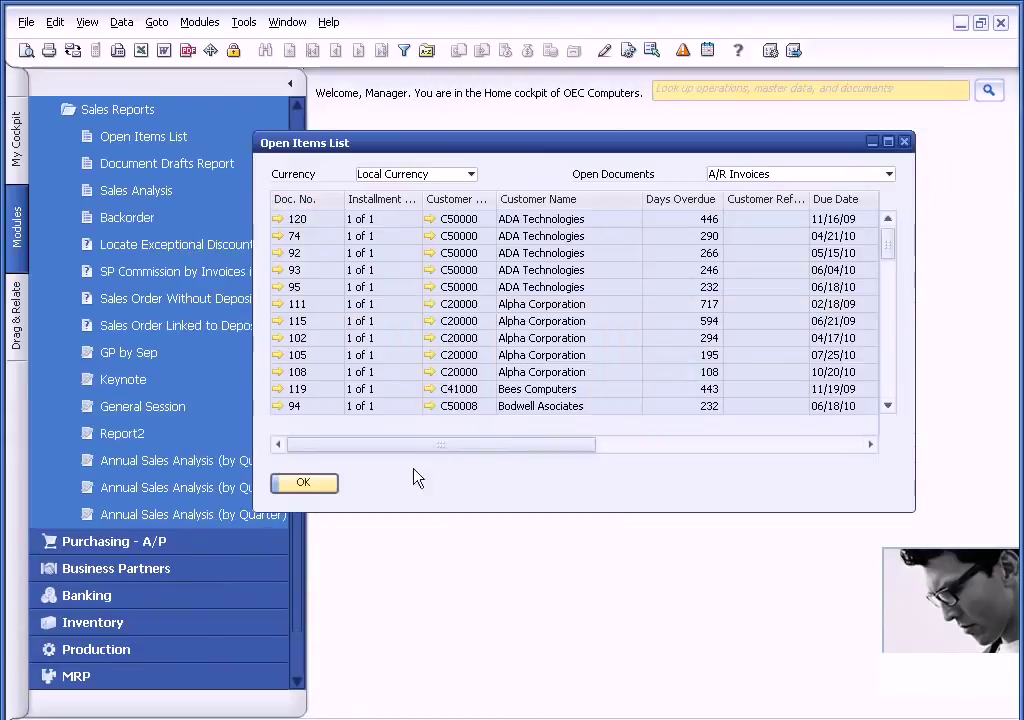
- Close the Open Items List, collapse Sales - A/R, and open the 'call to get money' reminder
click(304, 483)
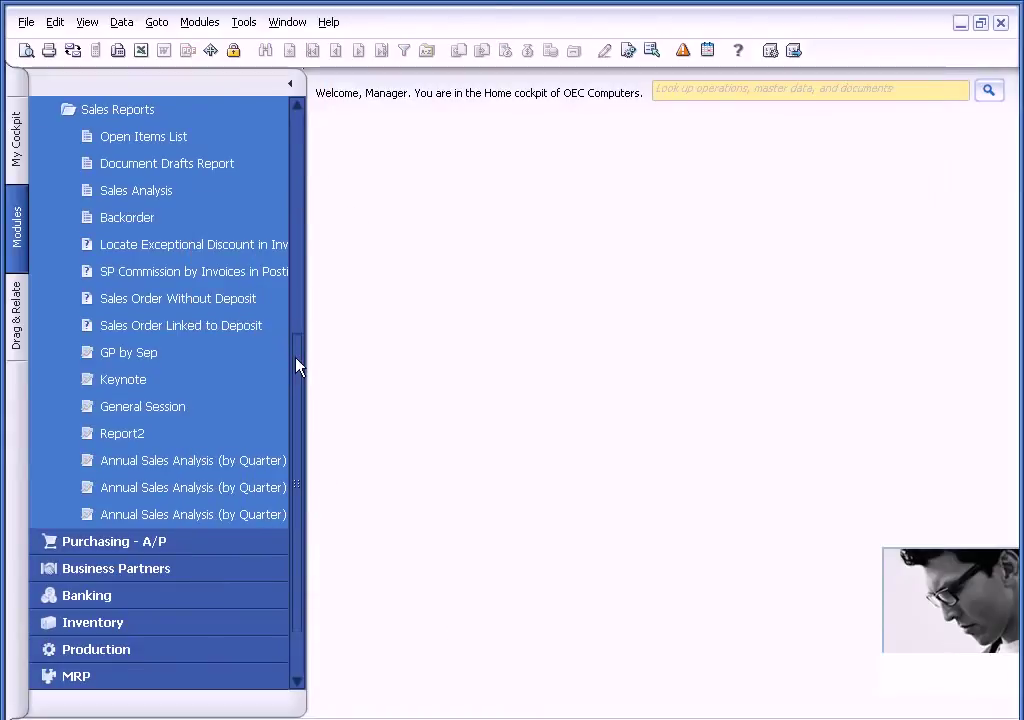
drag(300, 367, 272, 155)
click(245, 192)
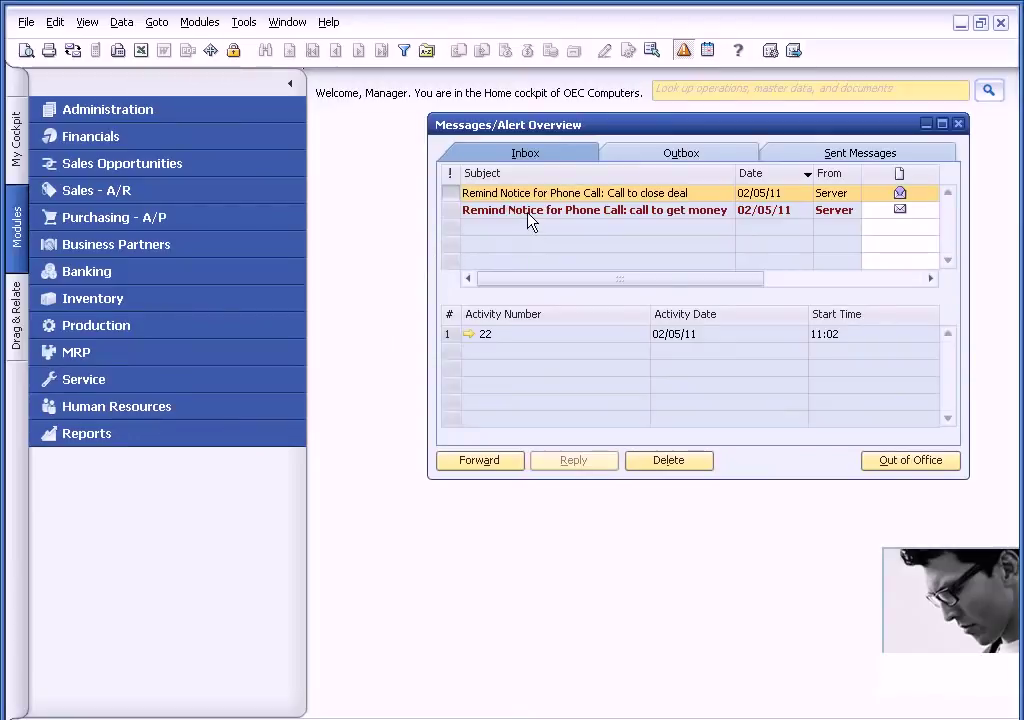
click(528, 220)
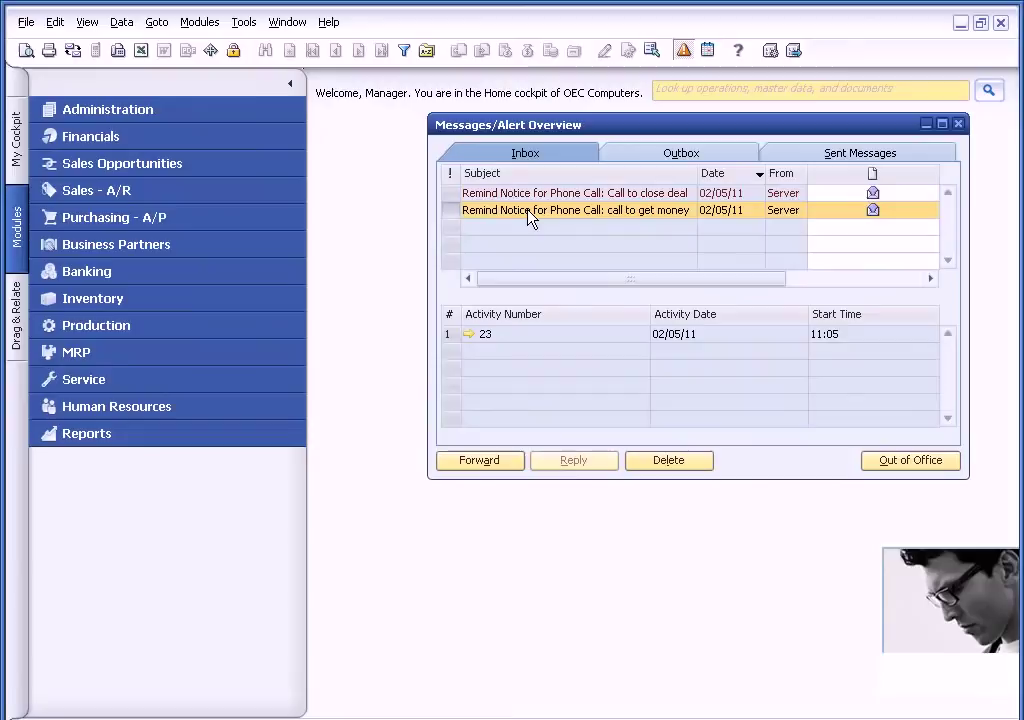
- Open activity 23 and inspect its linked A/R invoice 105, then close the invoice
click(469, 334)
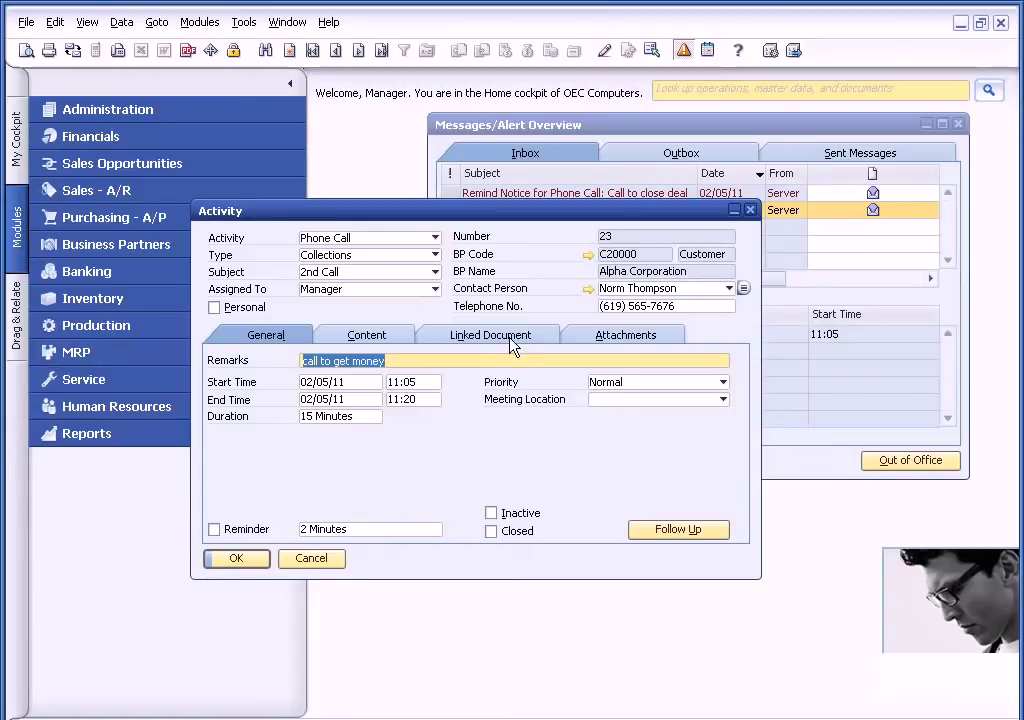
click(512, 340)
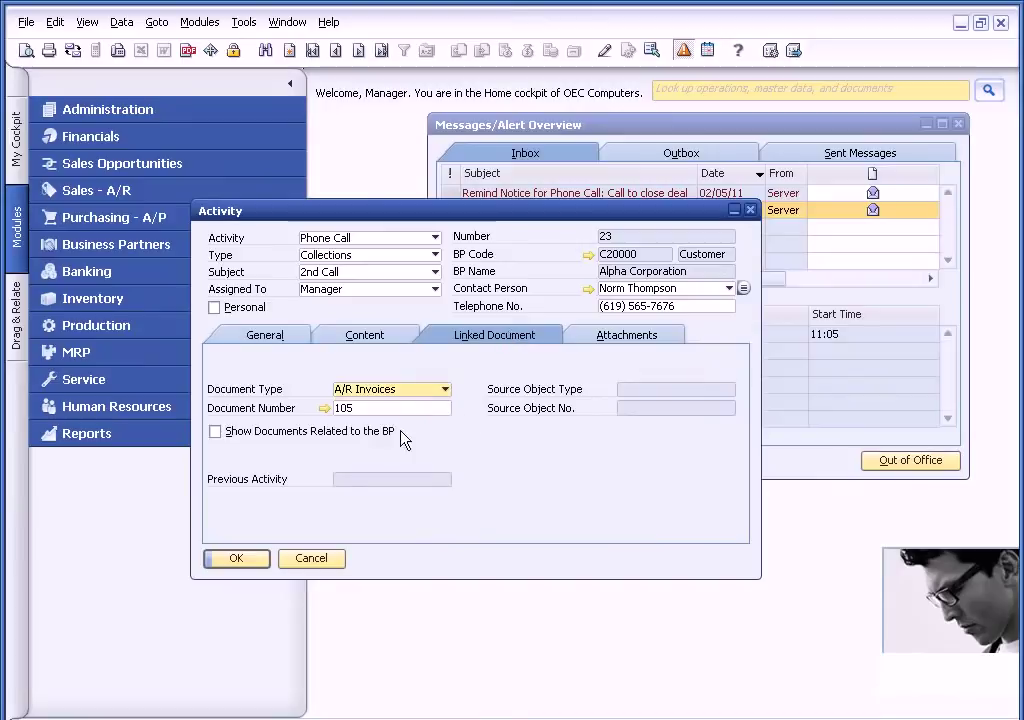
click(325, 408)
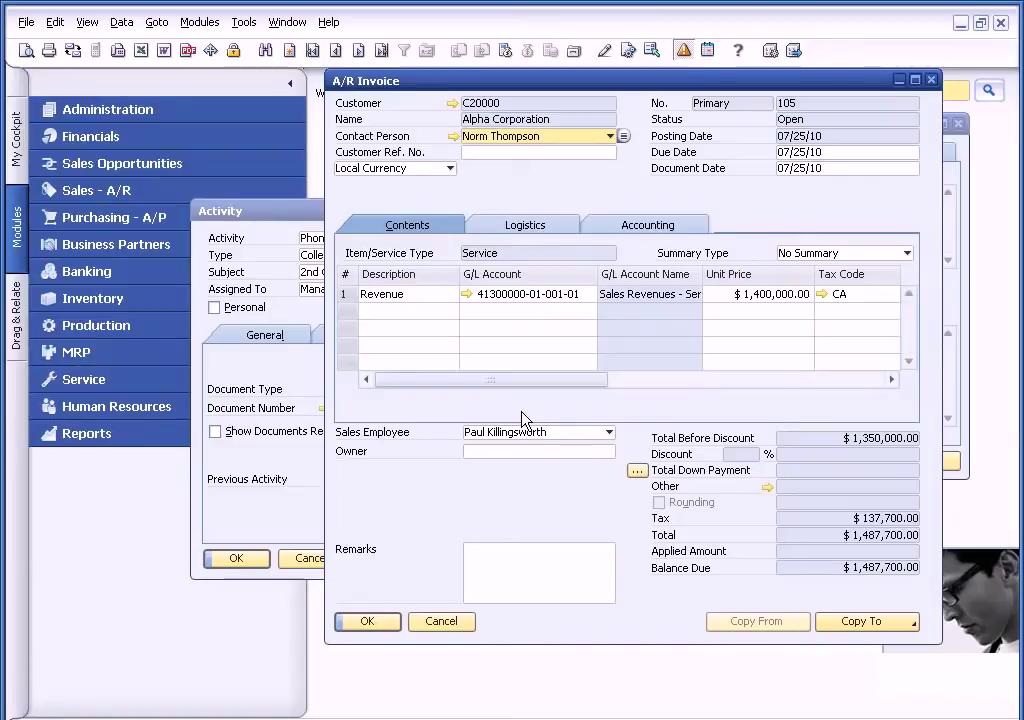
click(446, 624)
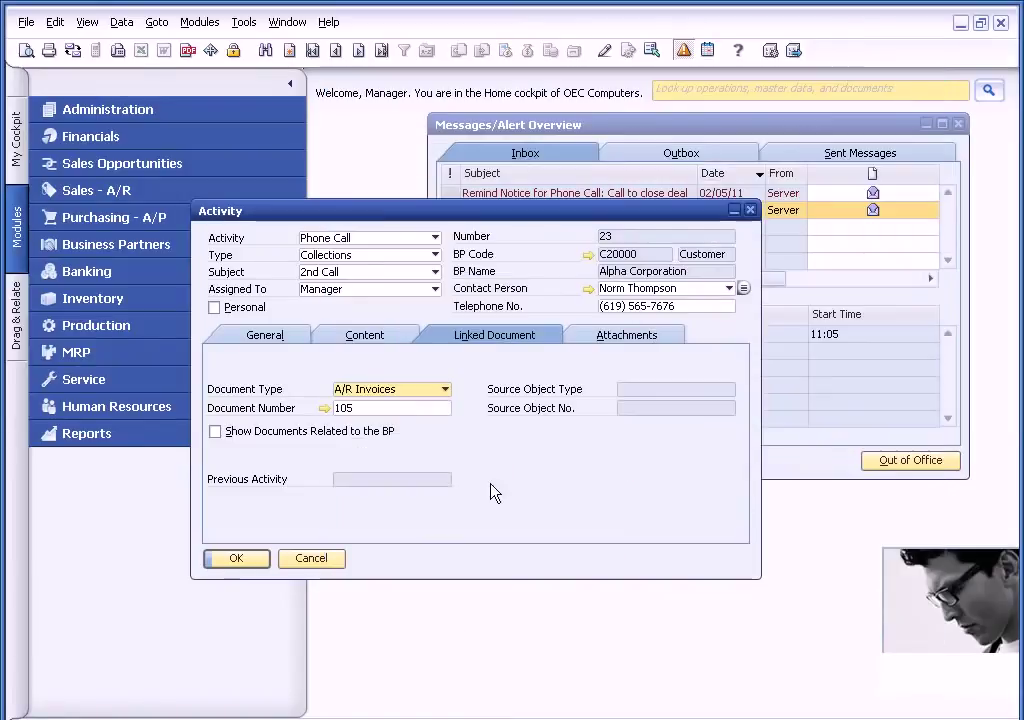
- Review activity 23's general details and its content text
click(265, 336)
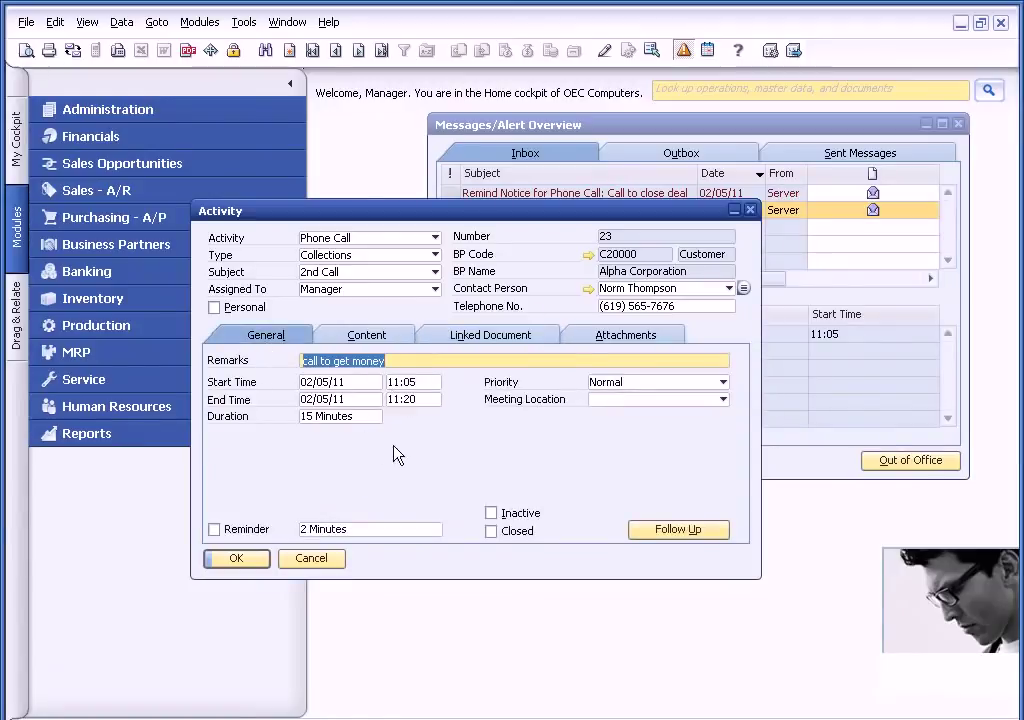
drag(449, 216, 440, 178)
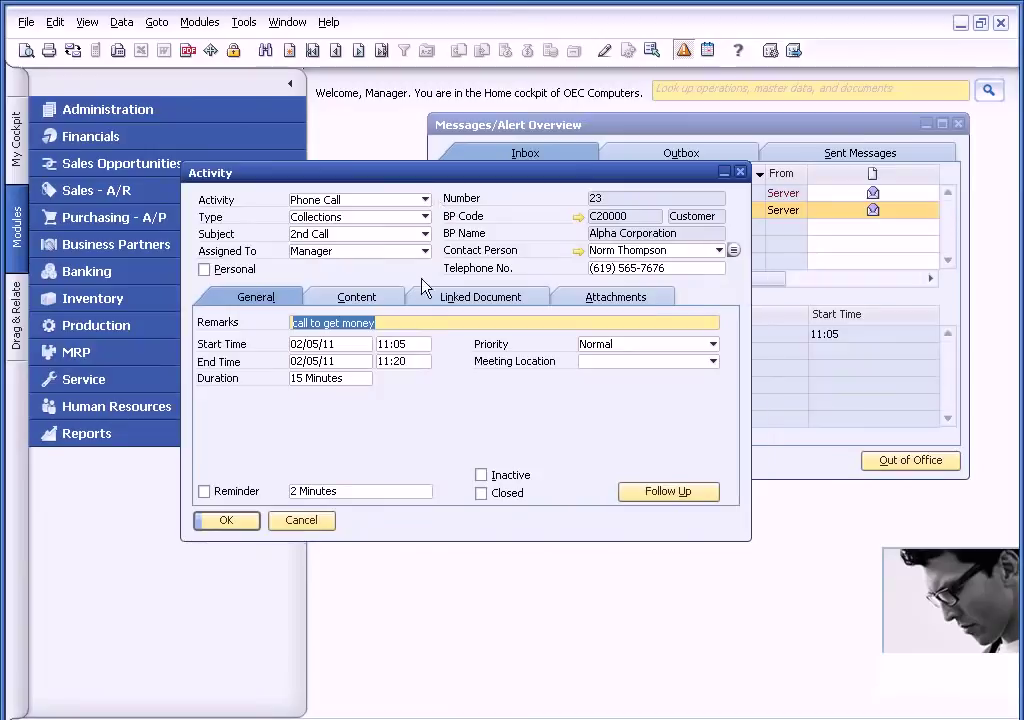
click(379, 302)
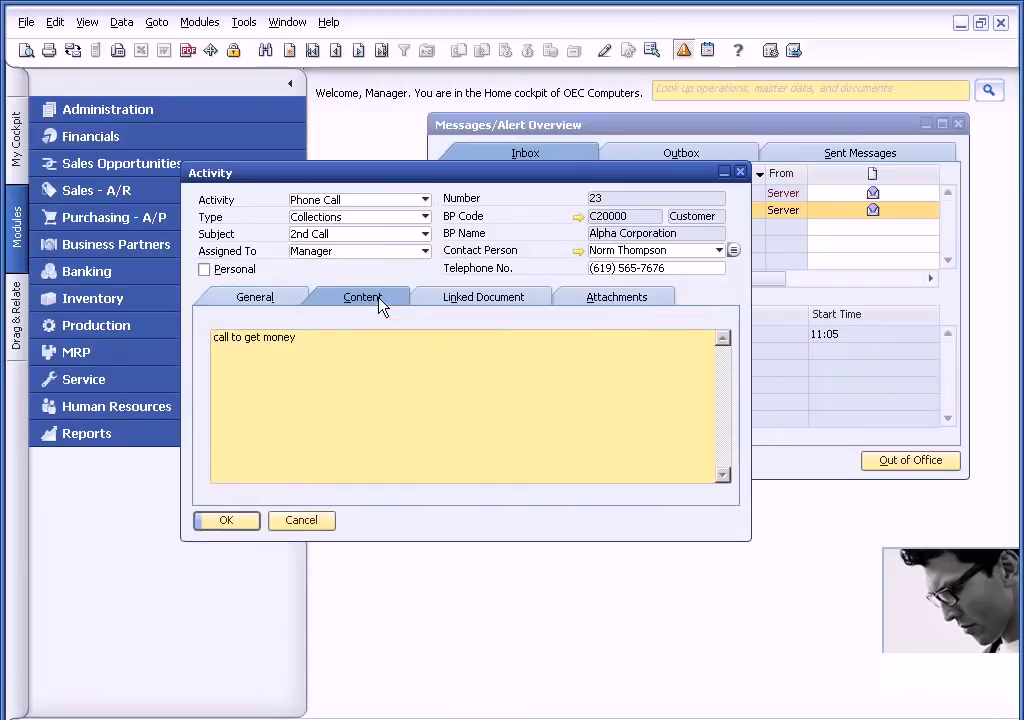
click(300, 299)
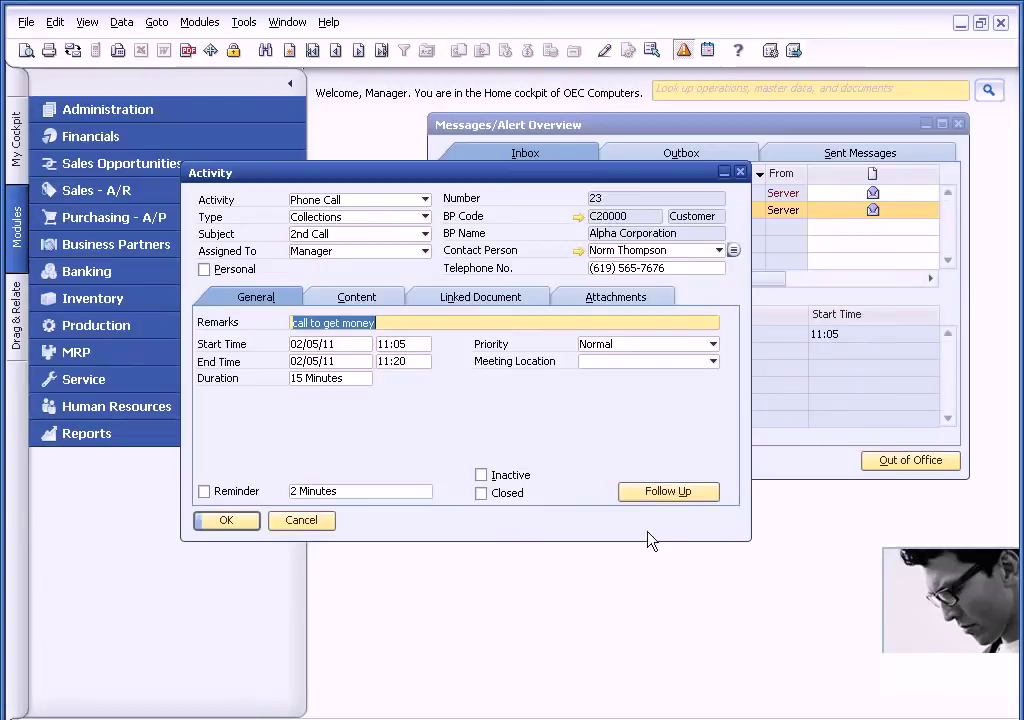
- Create a follow-up activity from the call with the content note 'check is in mail'
click(669, 492)
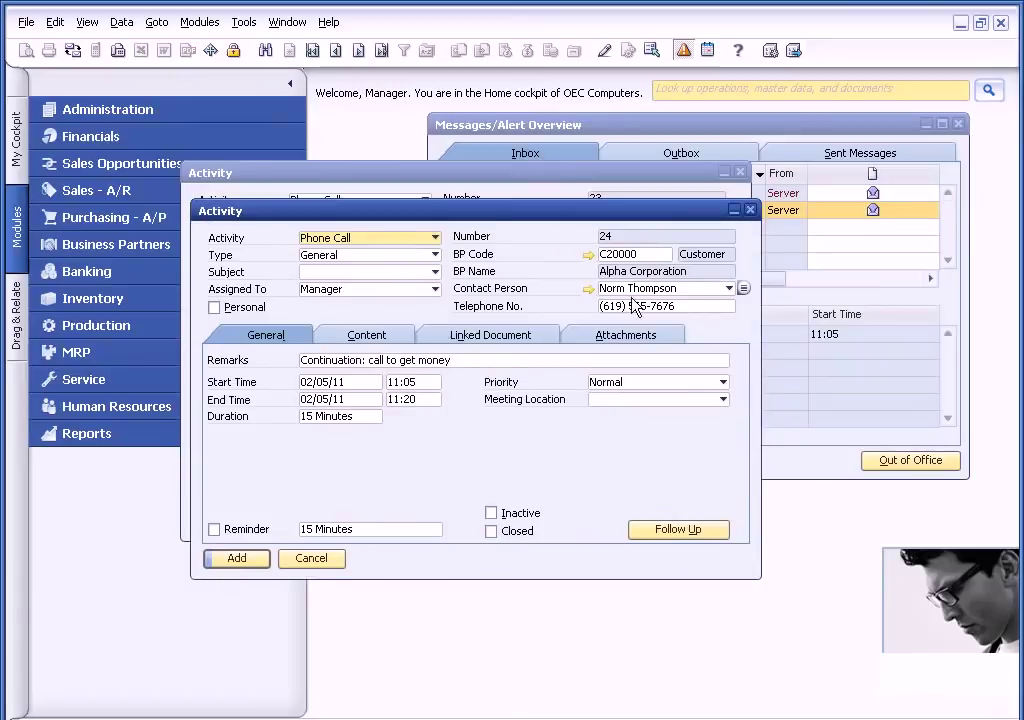
drag(567, 219, 572, 233)
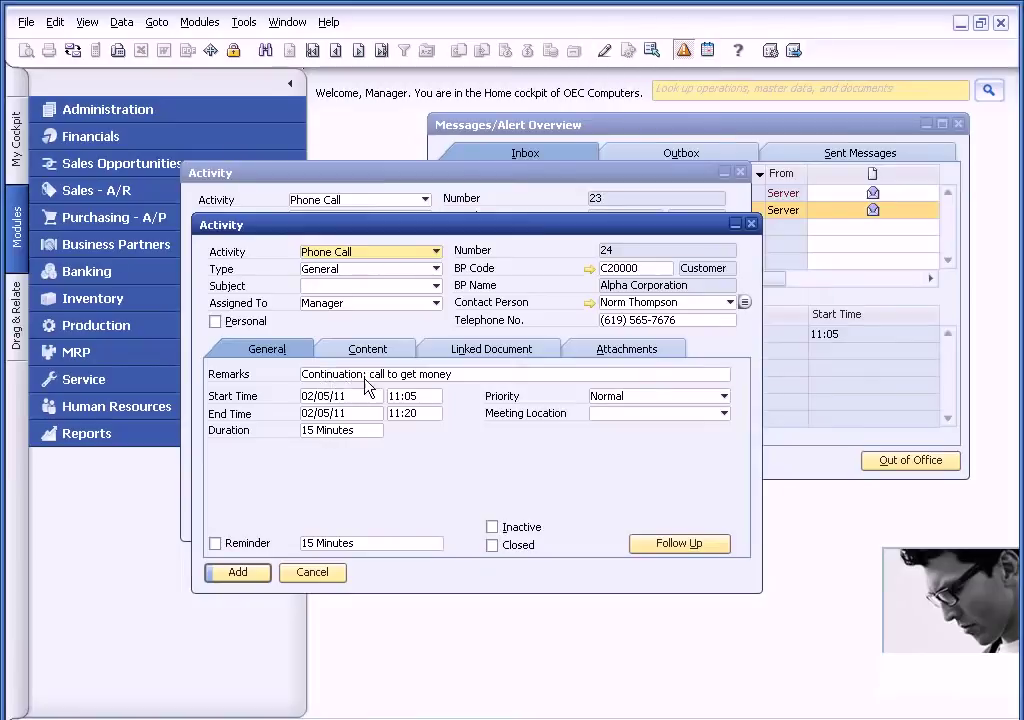
click(383, 352)
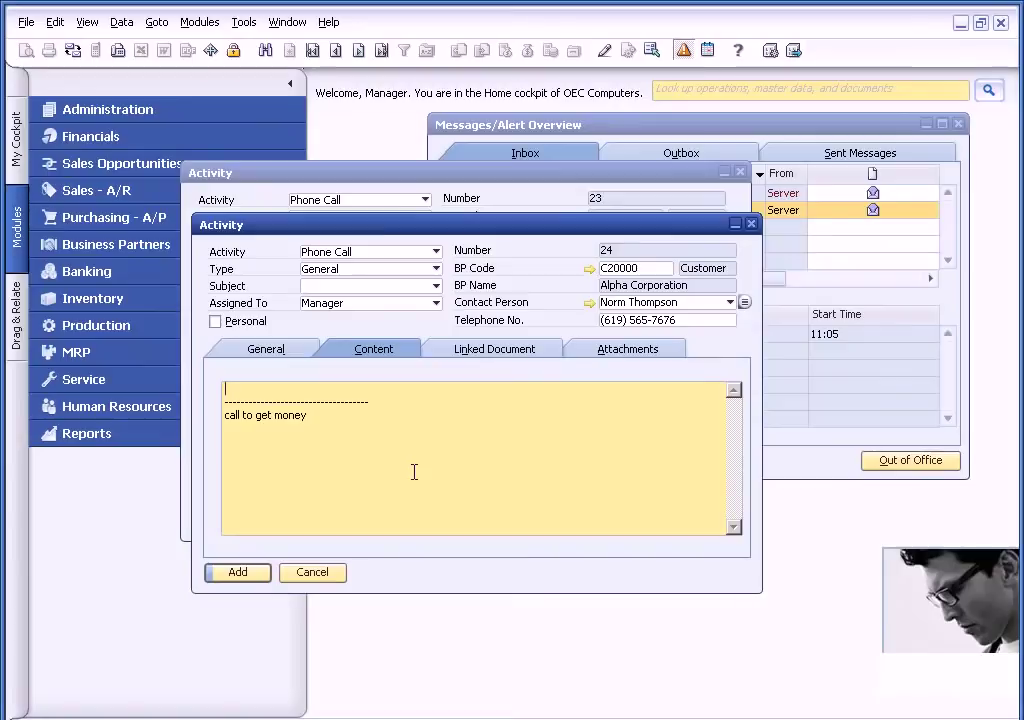
text(check is in mail)
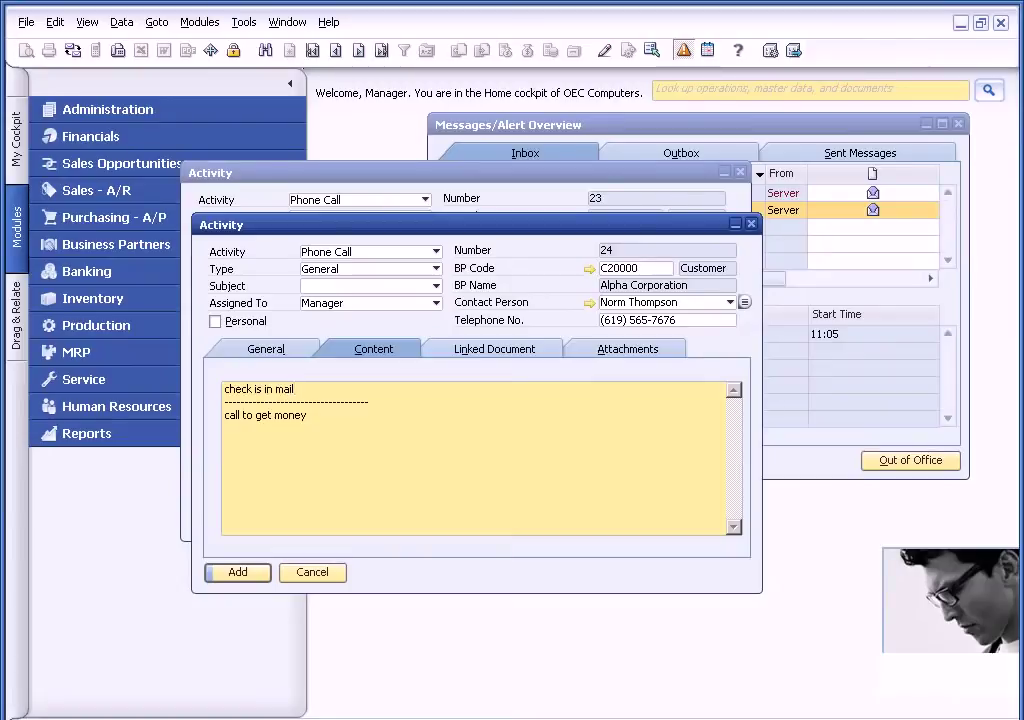
- Review the follow-up's General and Content details, then discard the follow-up activity
click(300, 349)
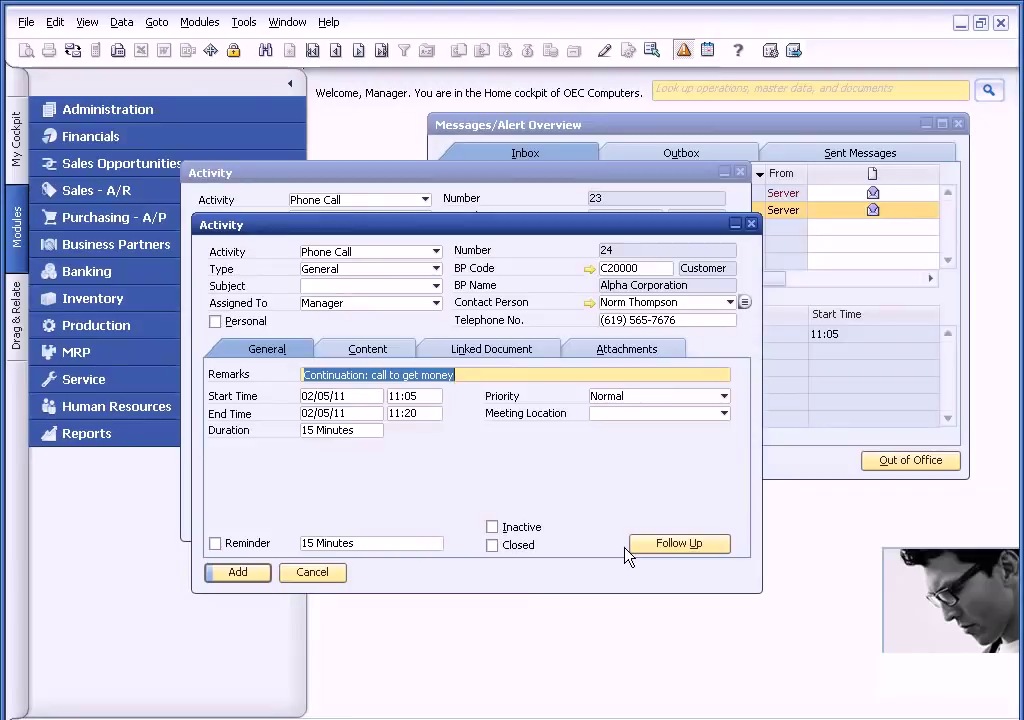
click(366, 352)
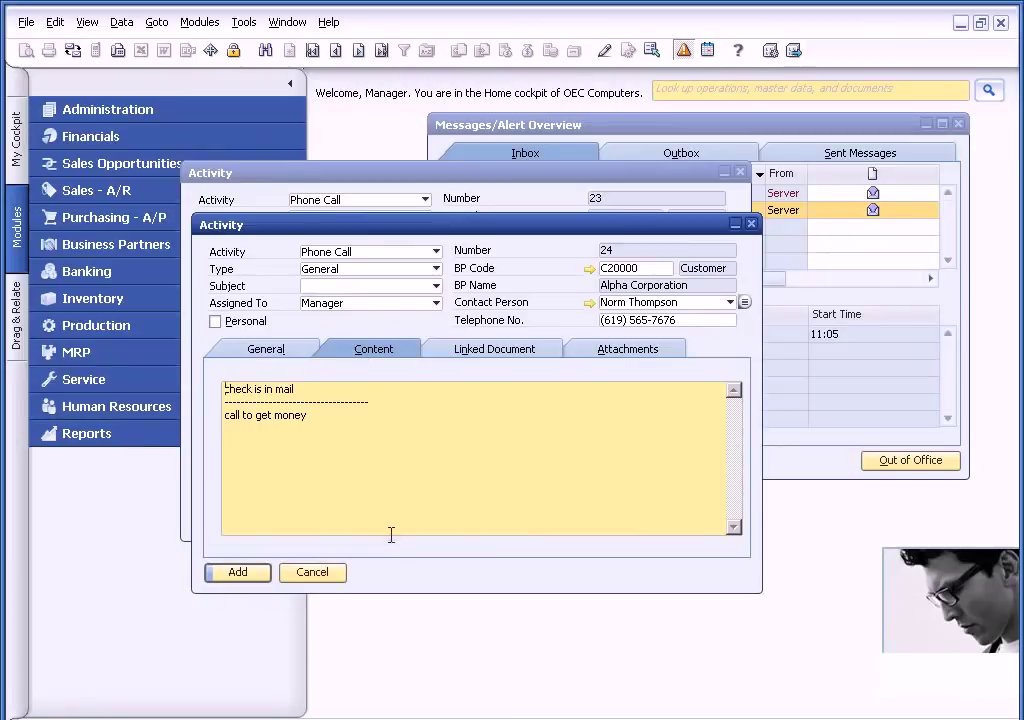
click(320, 580)
- Close activity 23 and the alerts overview, then start a new activity from service call 12
click(320, 523)
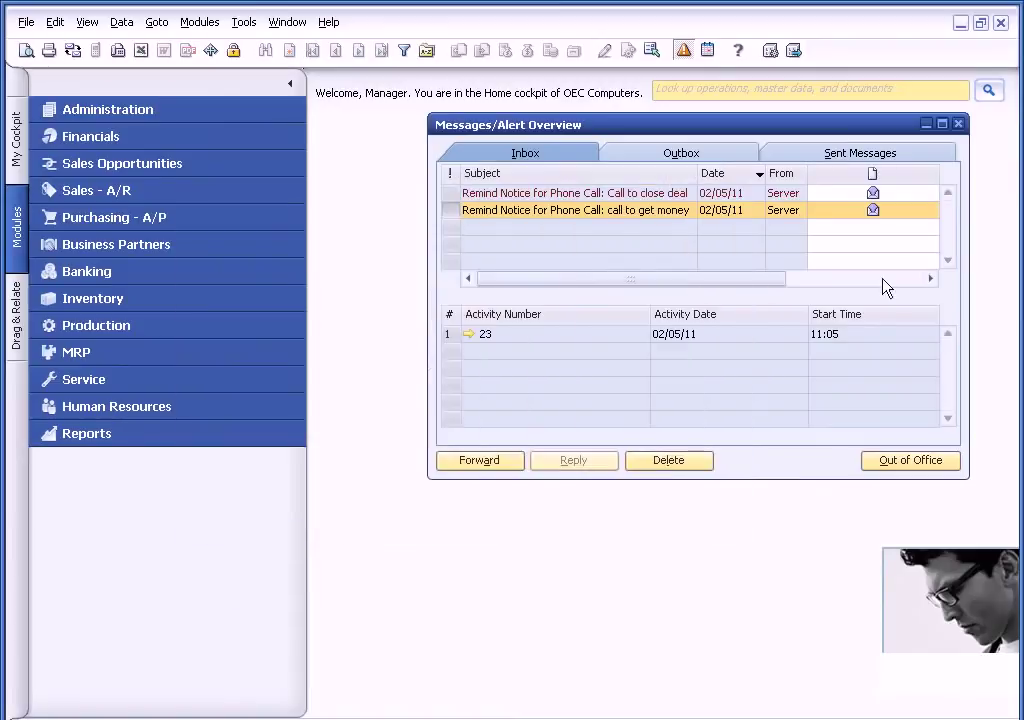
click(958, 124)
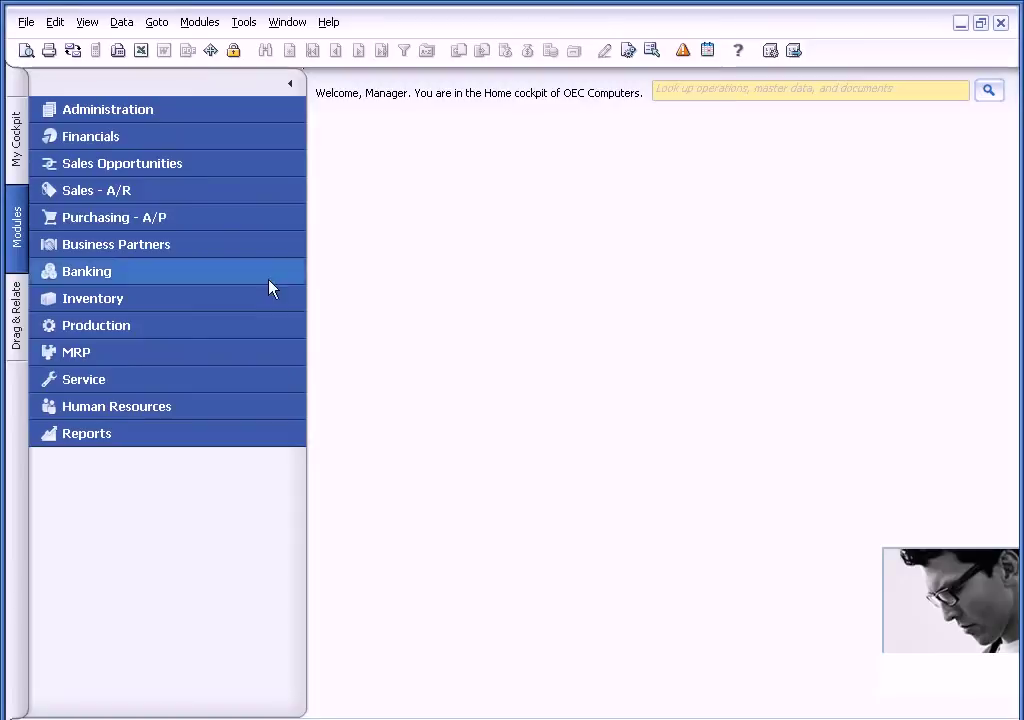
click(155, 379)
click(153, 408)
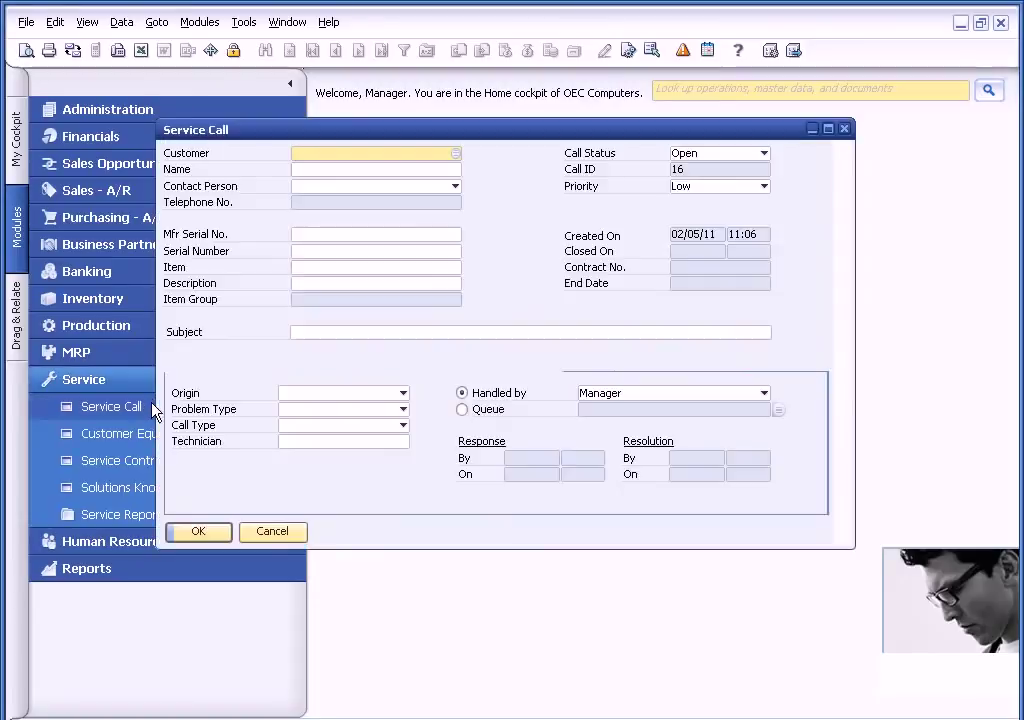
click(382, 50)
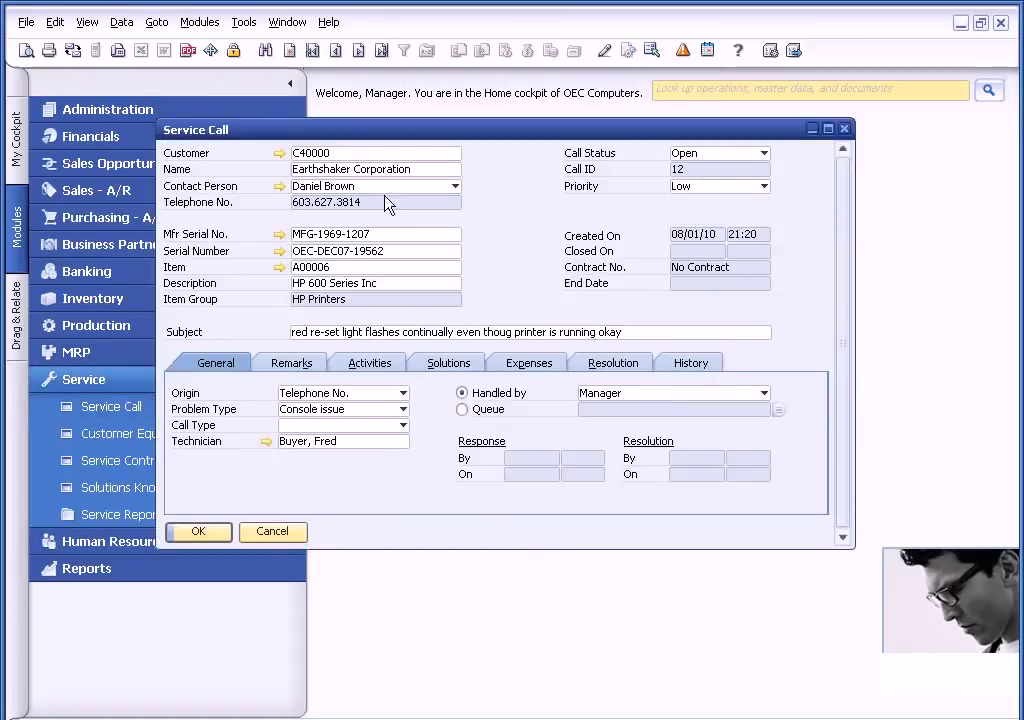
click(392, 366)
click(763, 532)
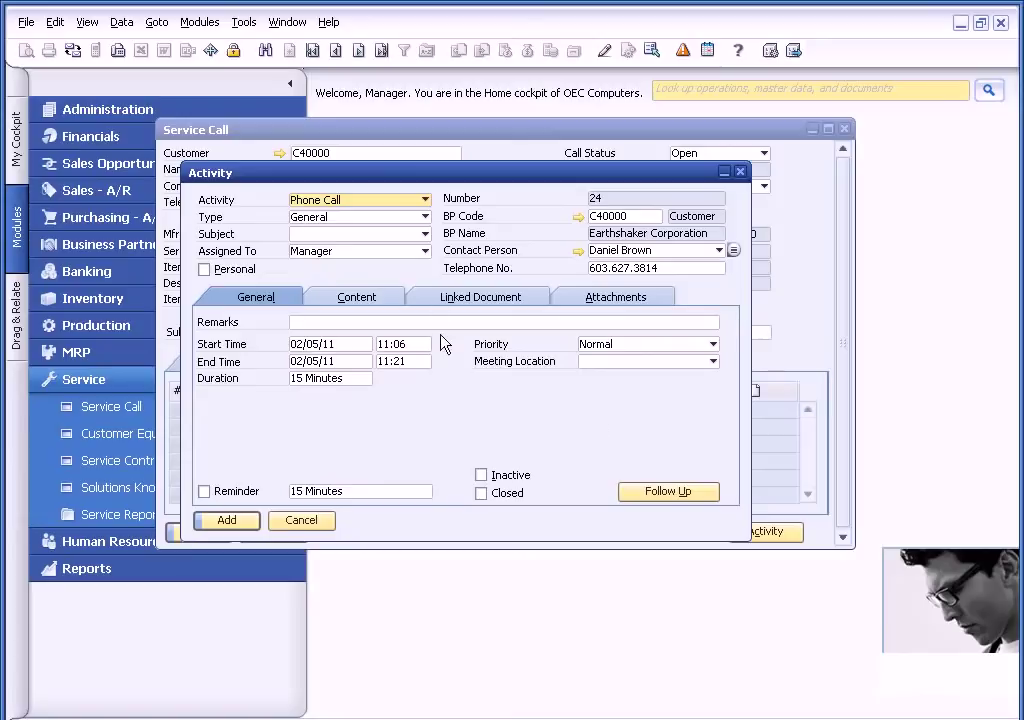
- Keep Manager as assignee, then cancel draft activity 24 and service call 12 unsaved
click(425, 251)
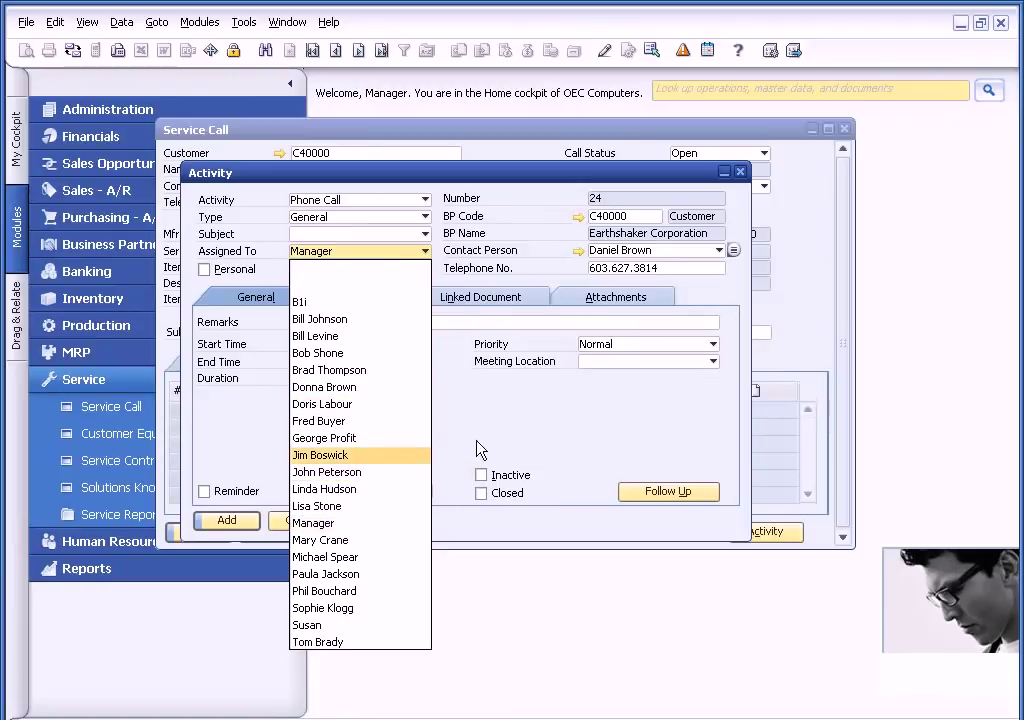
click(519, 431)
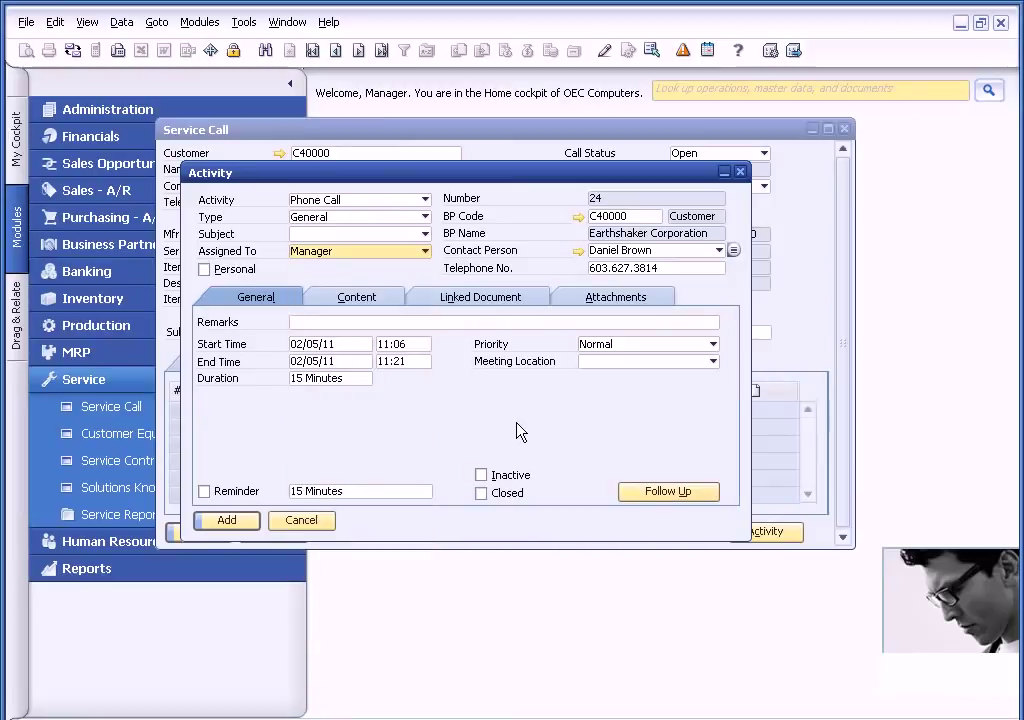
click(302, 524)
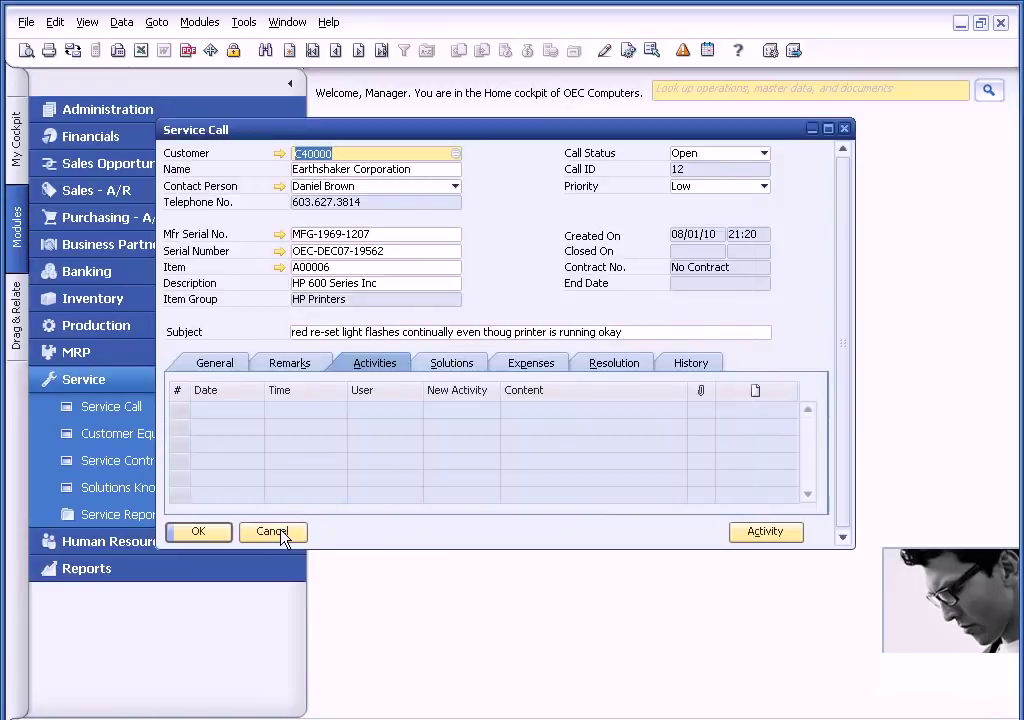
click(282, 533)
- Open Item Master Data for the first item, A00001 IBM Inforprint 1312
click(240, 379)
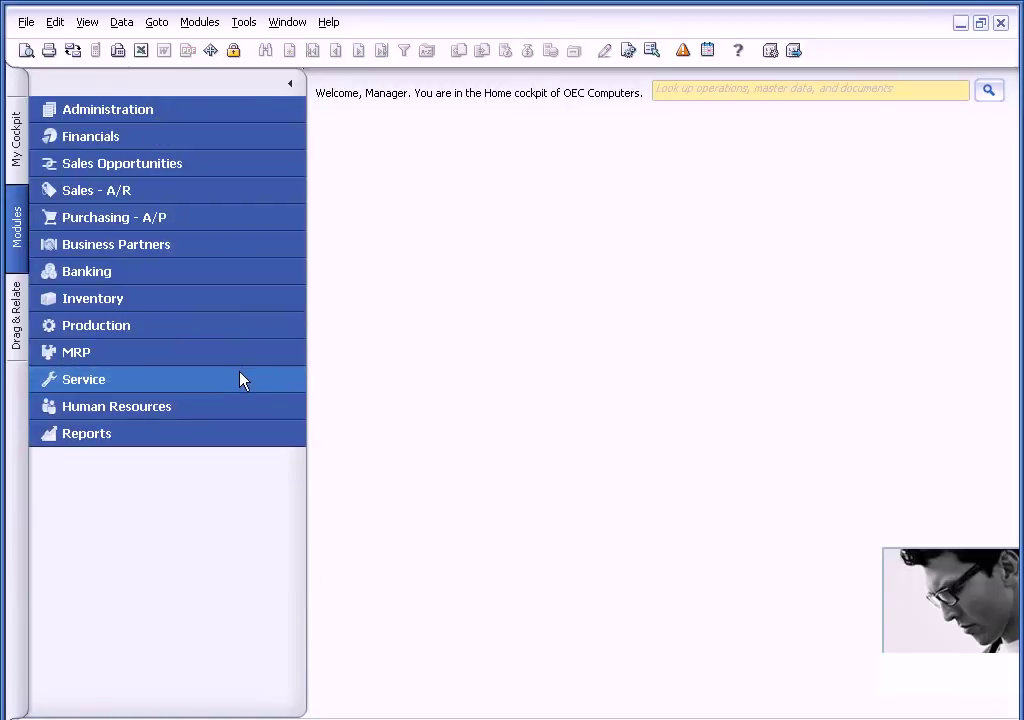
click(238, 300)
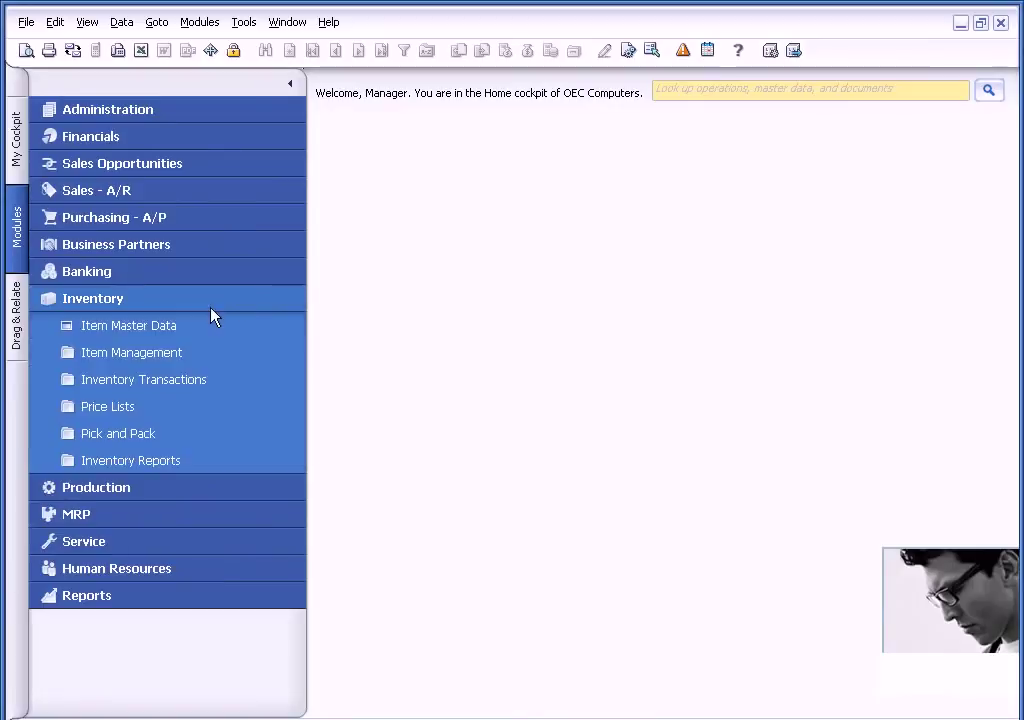
click(201, 327)
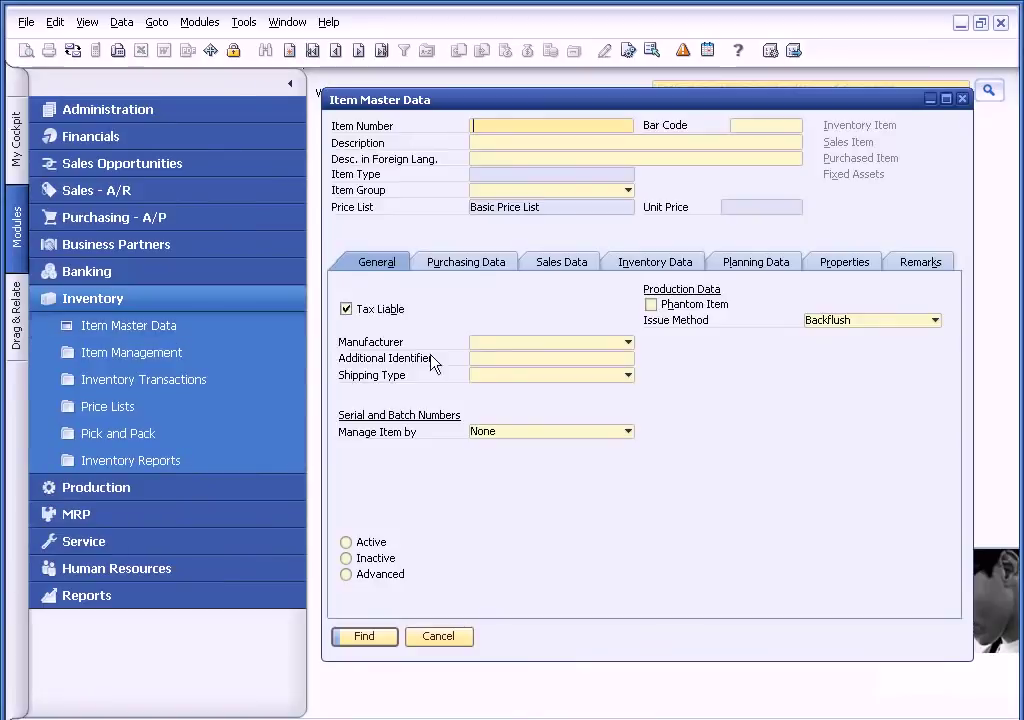
click(313, 50)
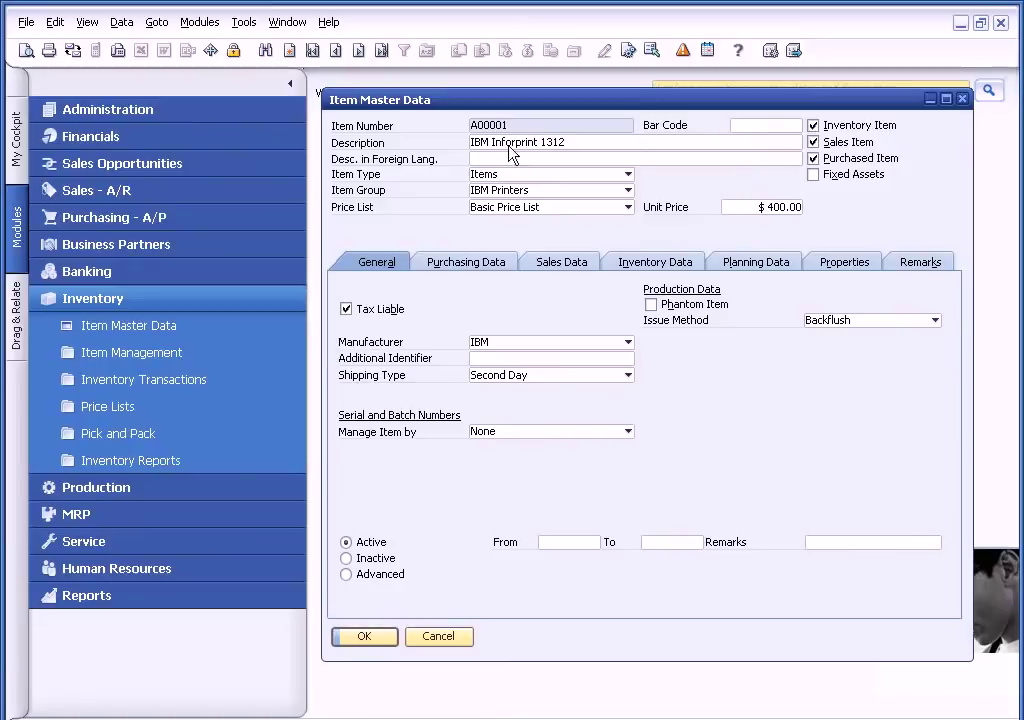
- Start a new activity from the item record, then discard it and close the item
right_click(757, 372)
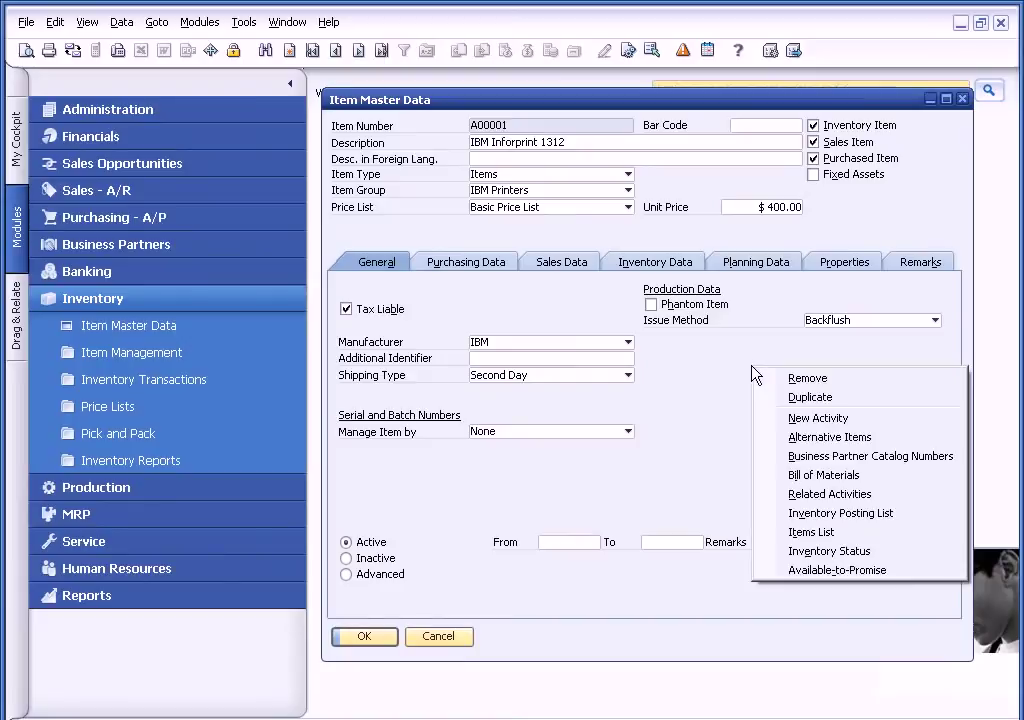
click(786, 418)
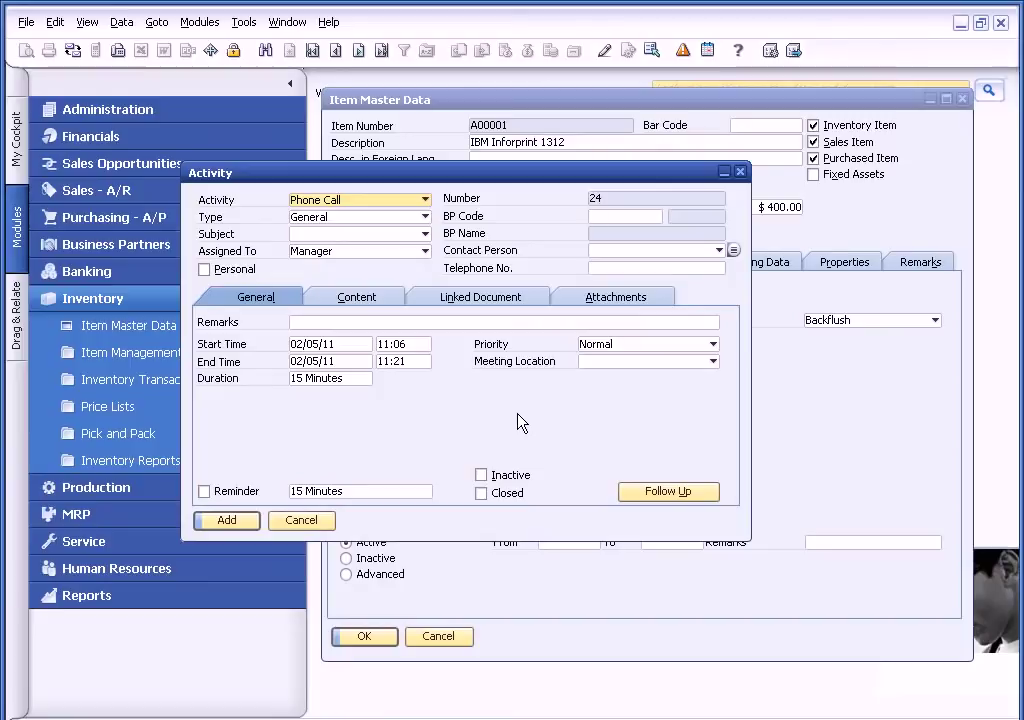
click(306, 520)
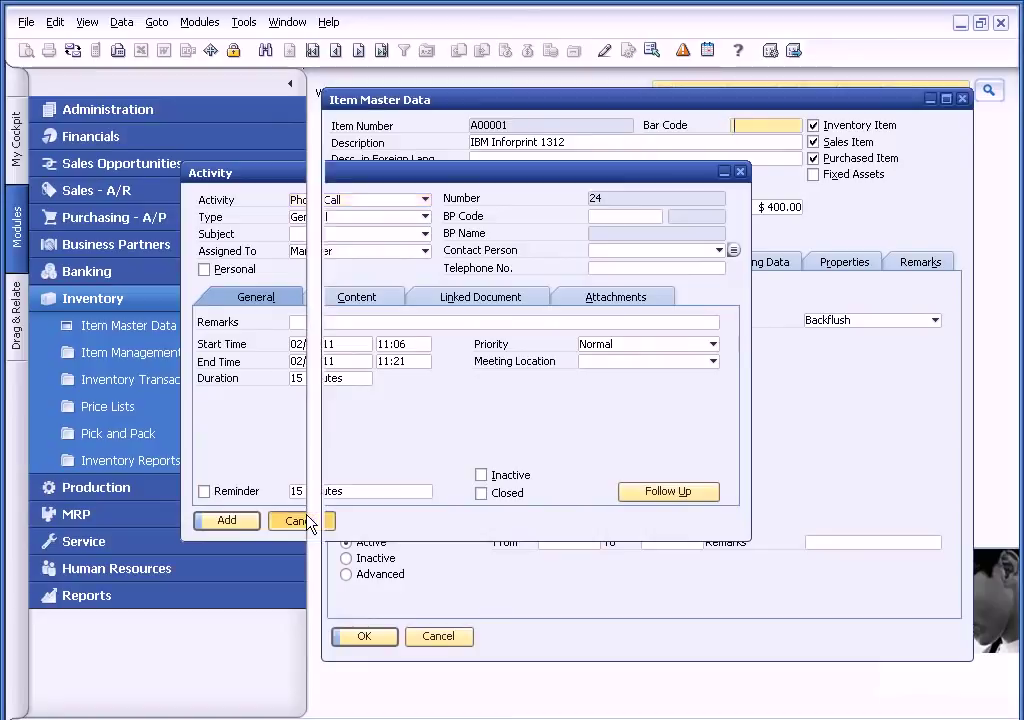
click(437, 636)
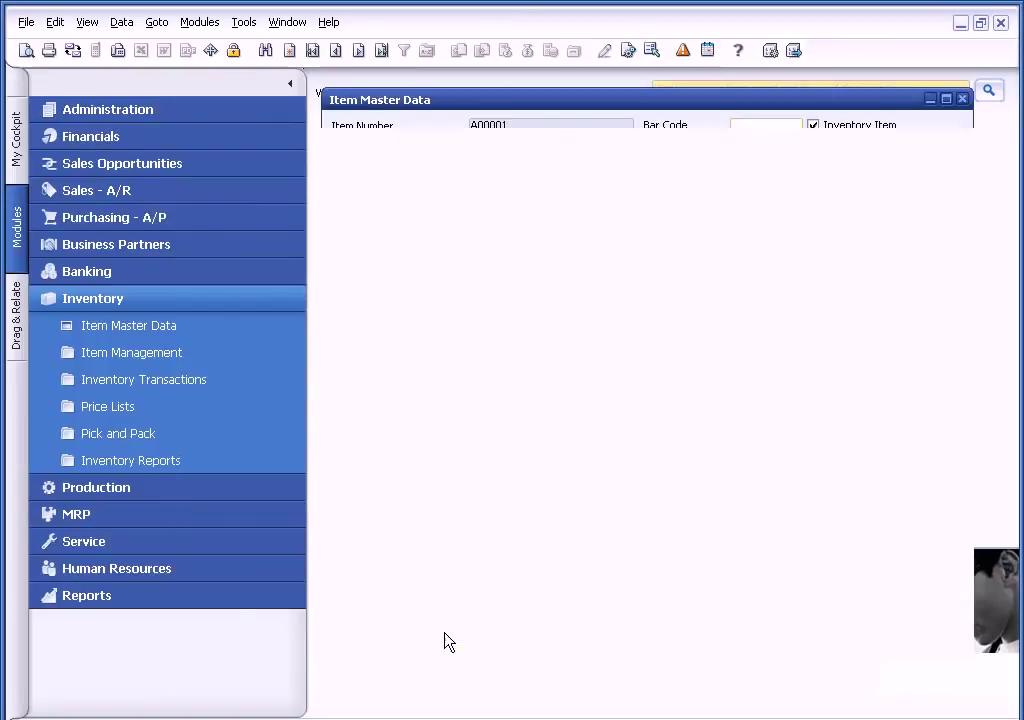
click(224, 300)
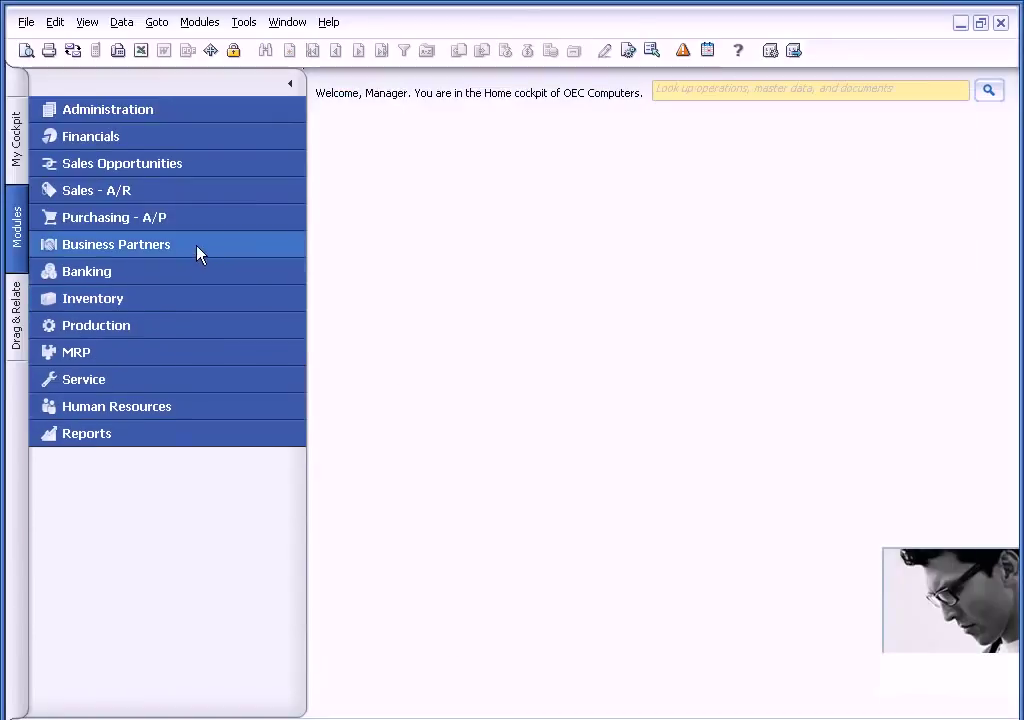
click(197, 251)
click(190, 274)
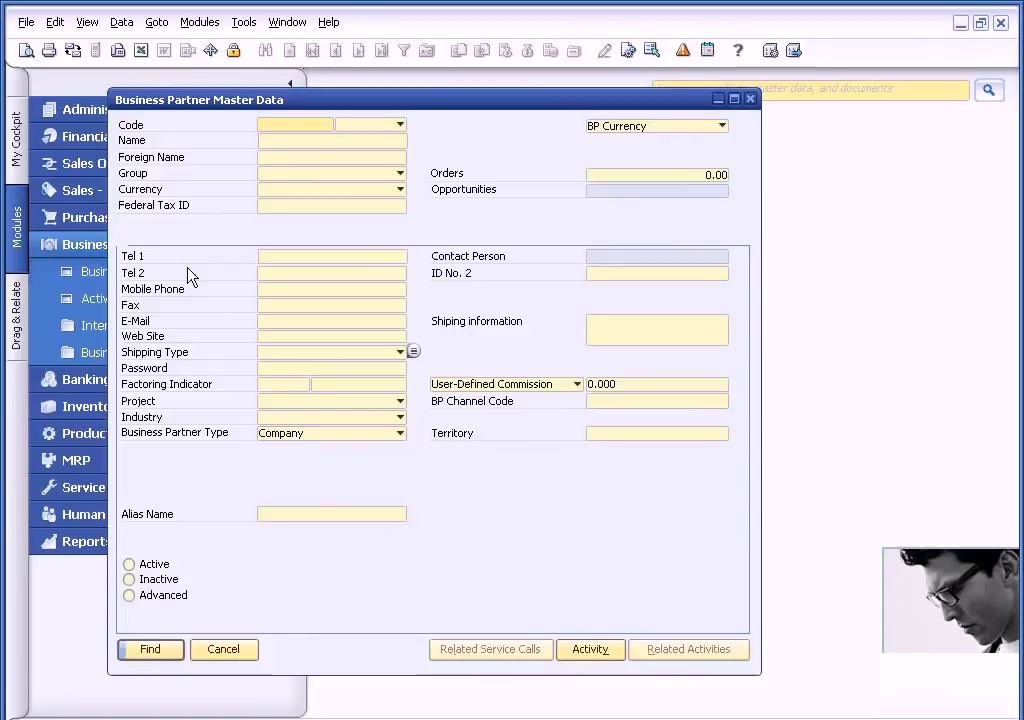
click(273, 140)
text(ear)
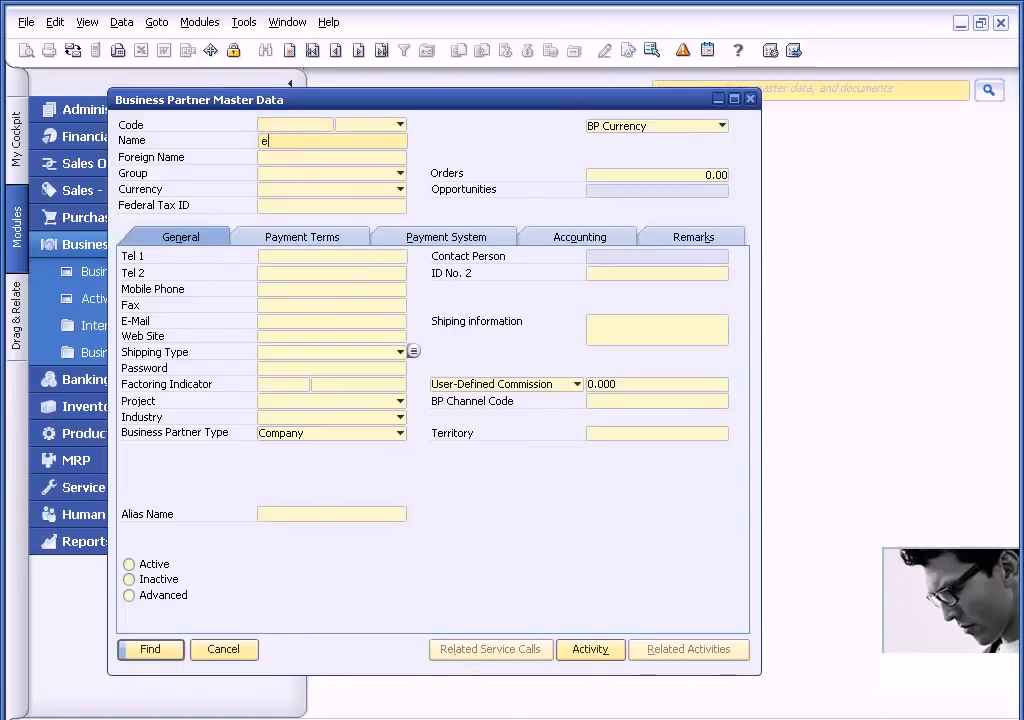
click(150, 650)
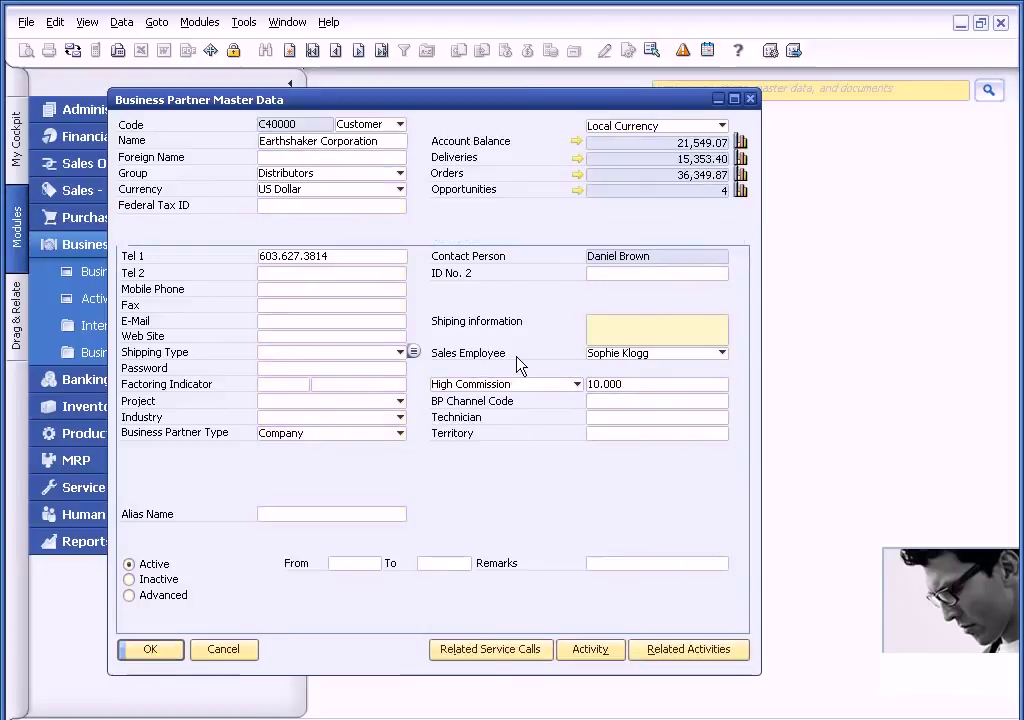
drag(463, 103, 583, 108)
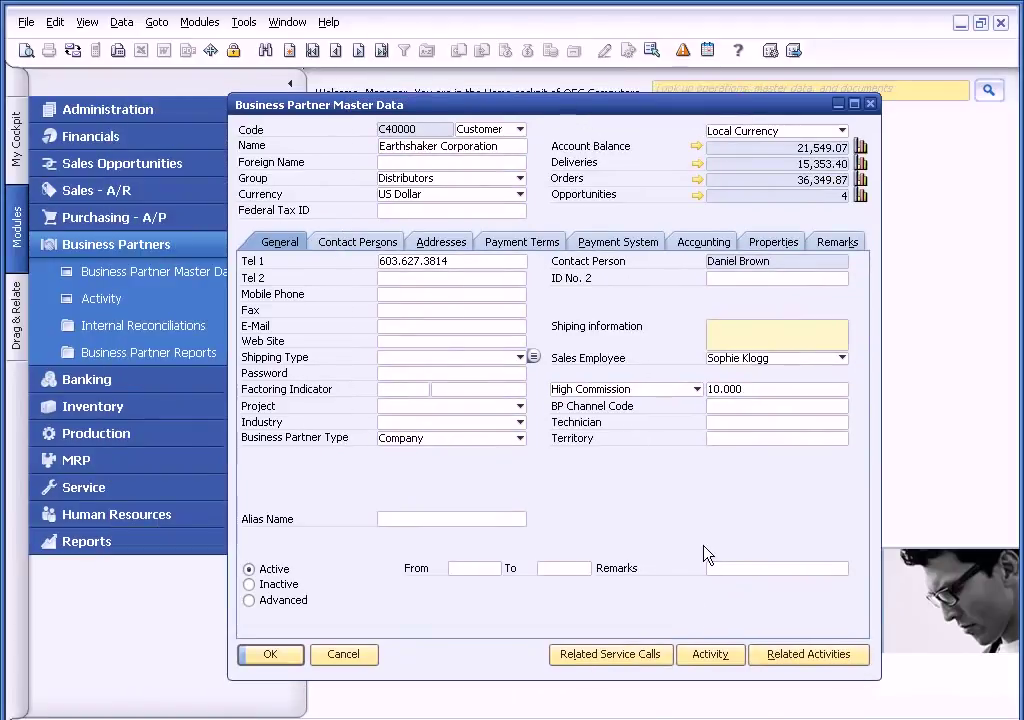
click(720, 656)
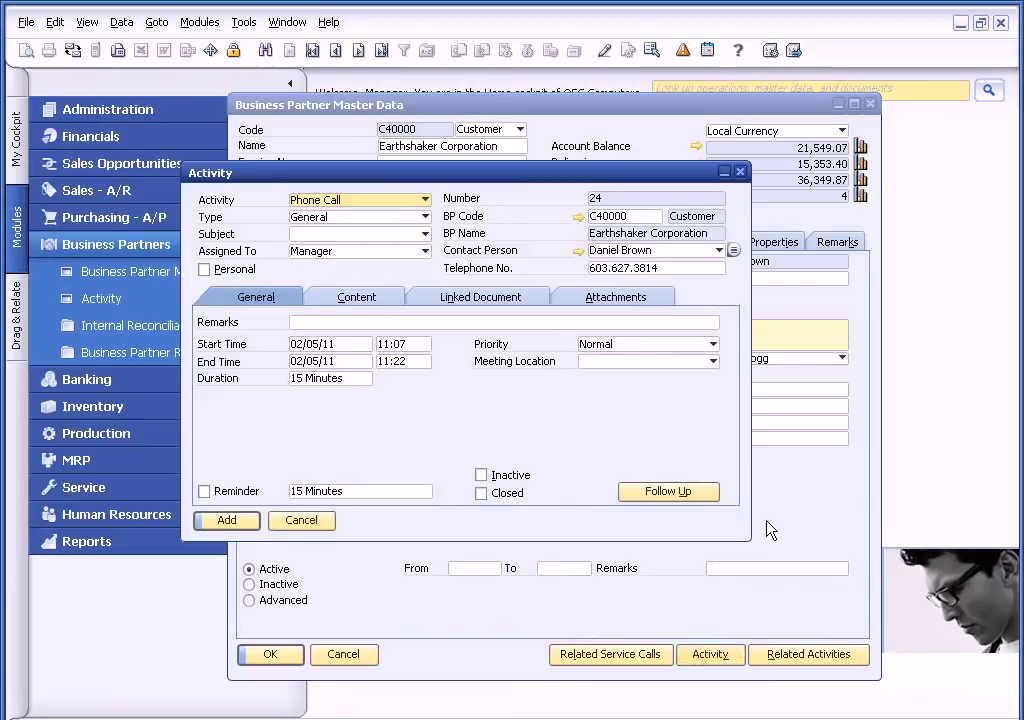
click(301, 521)
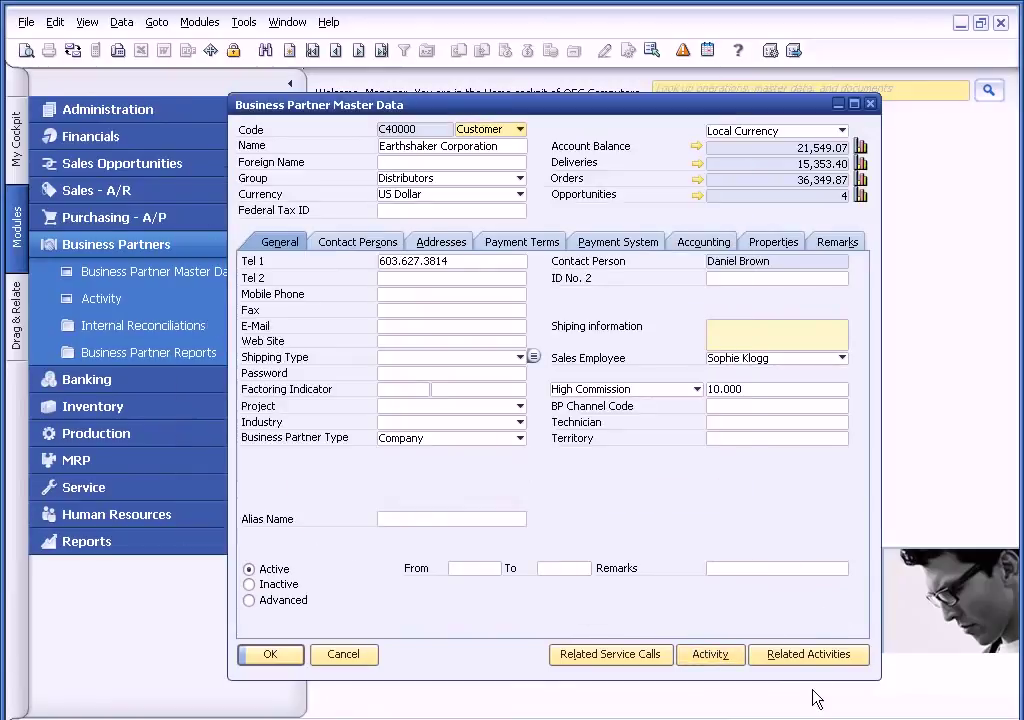
click(809, 654)
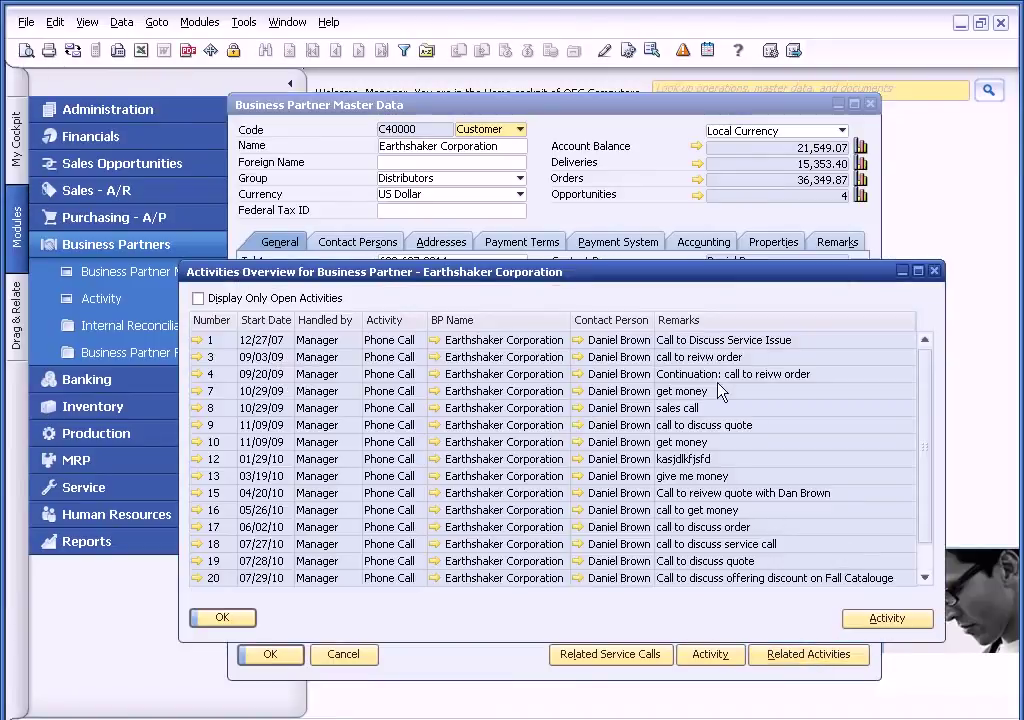
drag(924, 401, 924, 506)
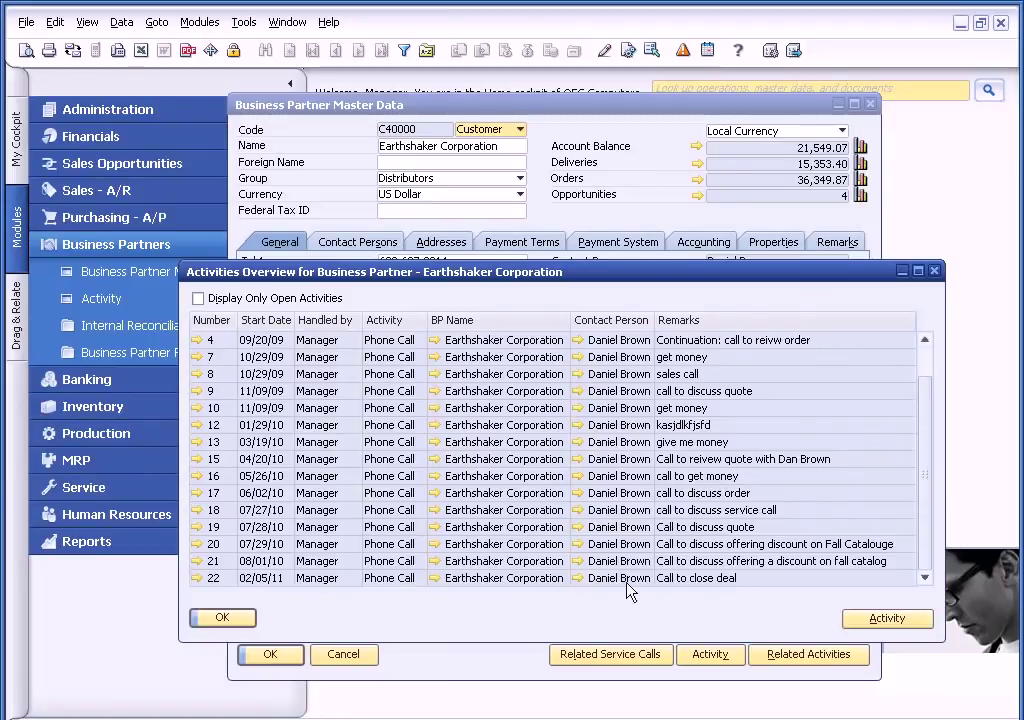
click(197, 579)
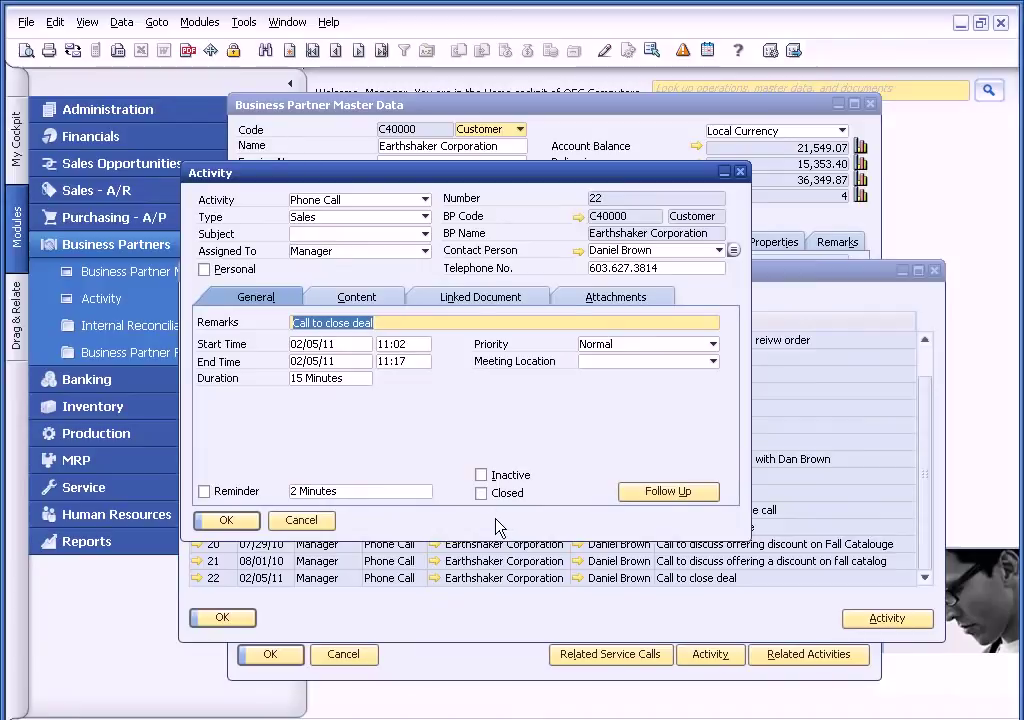
click(301, 520)
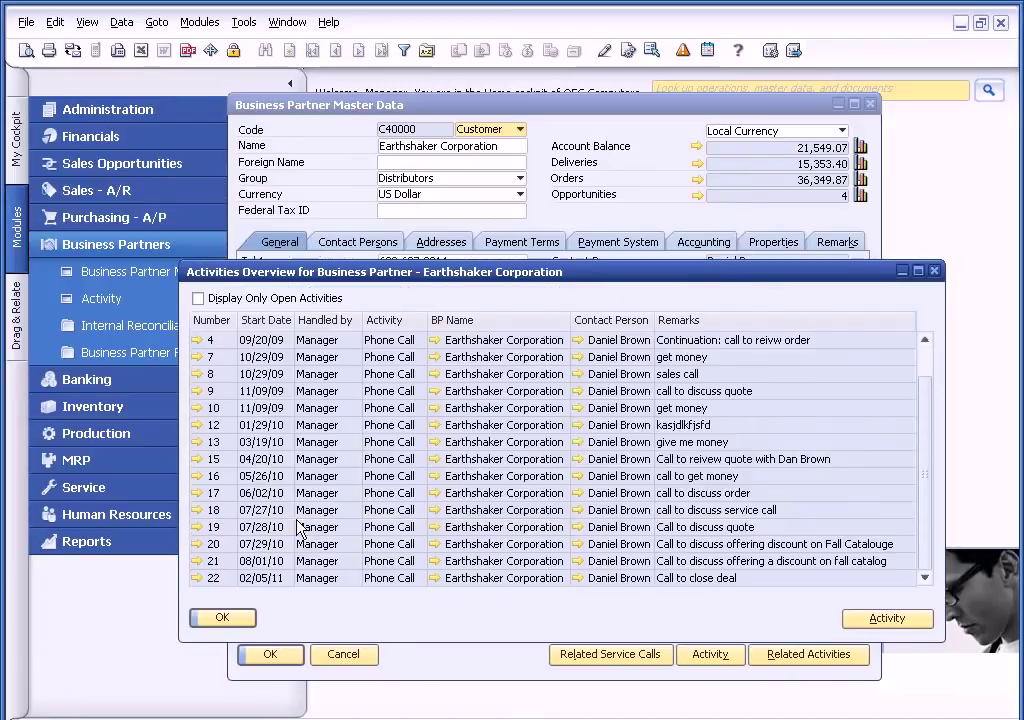
click(226, 618)
- Close the business partner record and expand Business Partners > Business Partner Reports
click(356, 656)
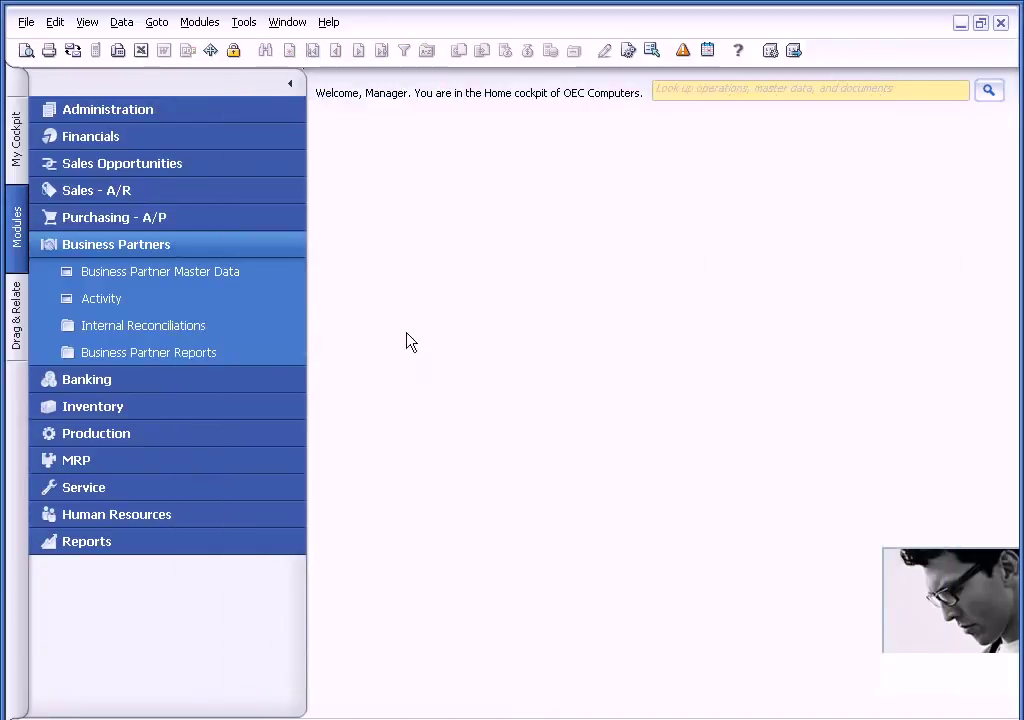
click(276, 246)
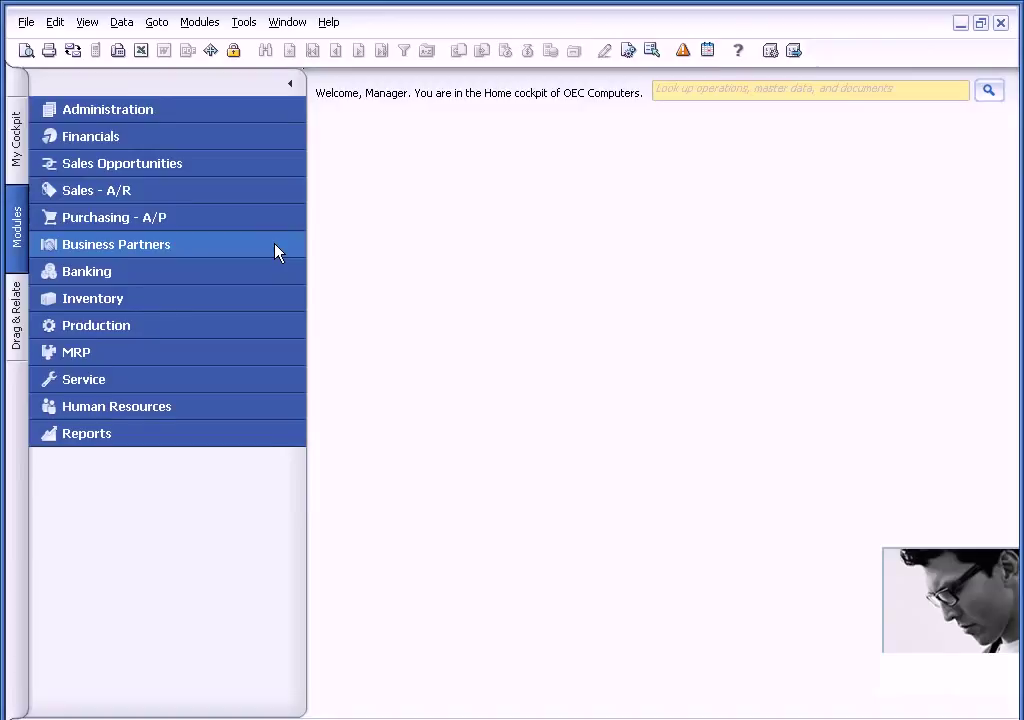
click(277, 252)
click(142, 352)
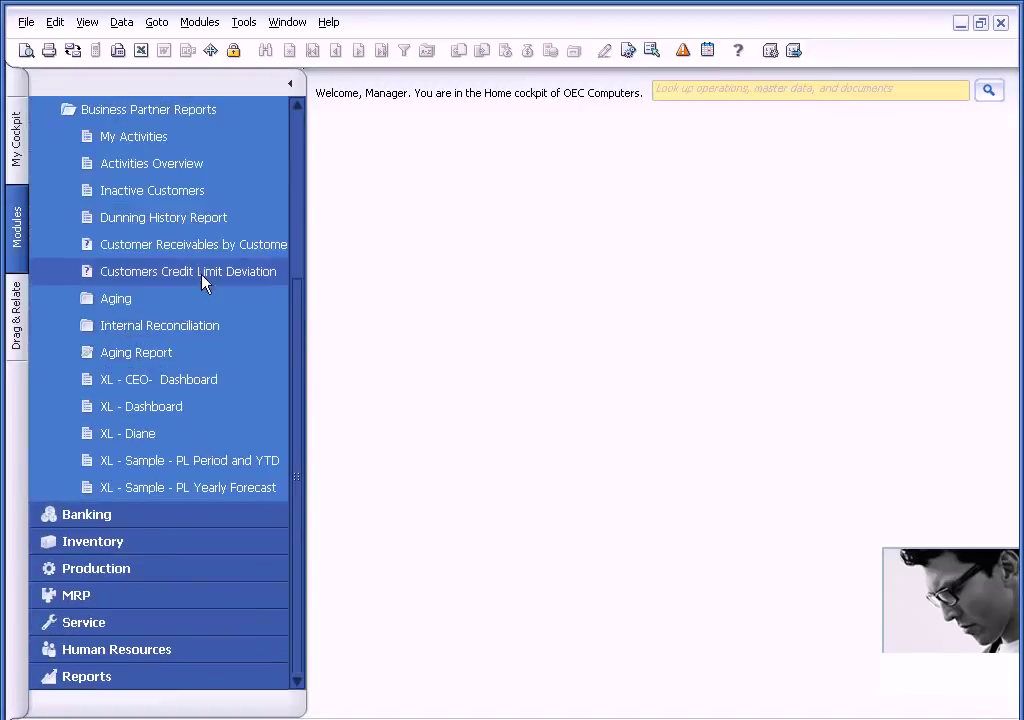
click(142, 165)
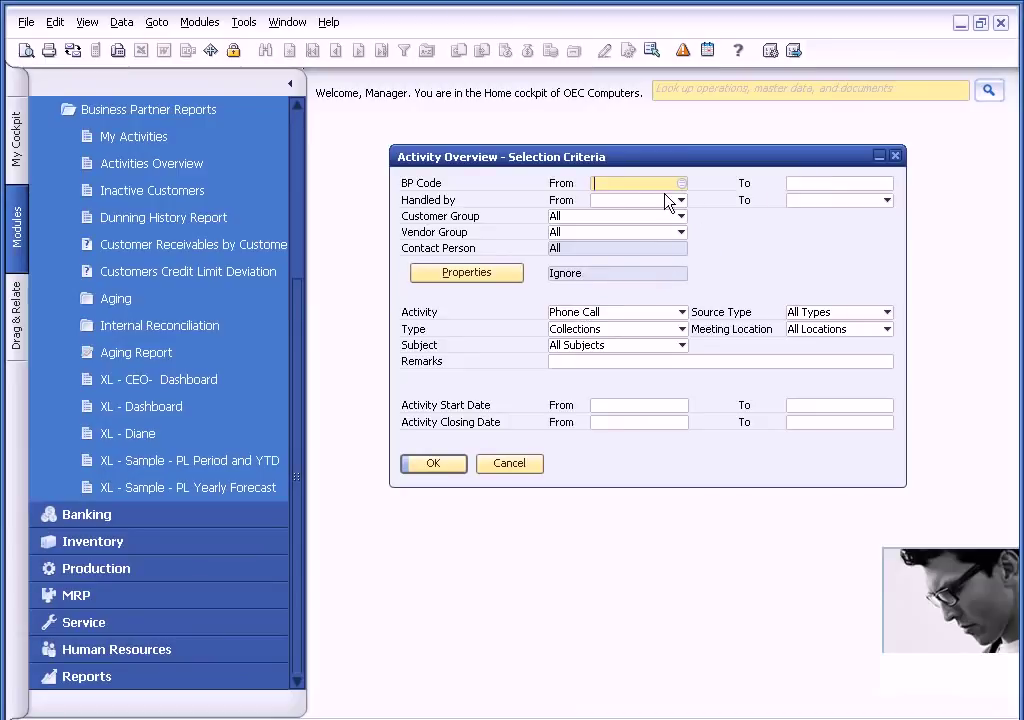
click(681, 217)
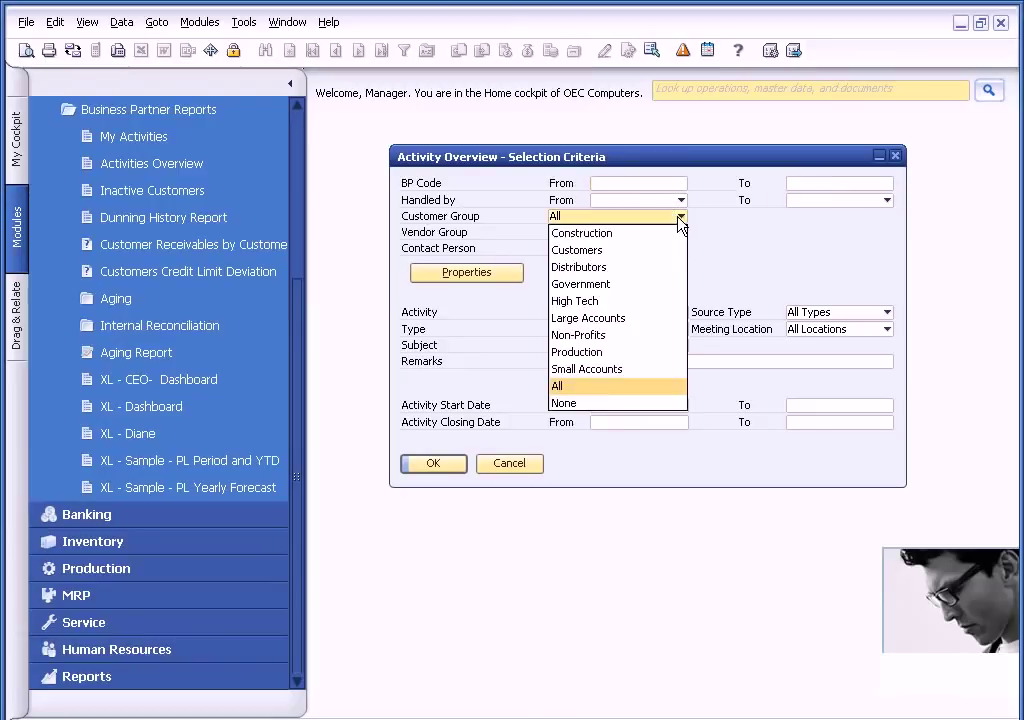
click(681, 217)
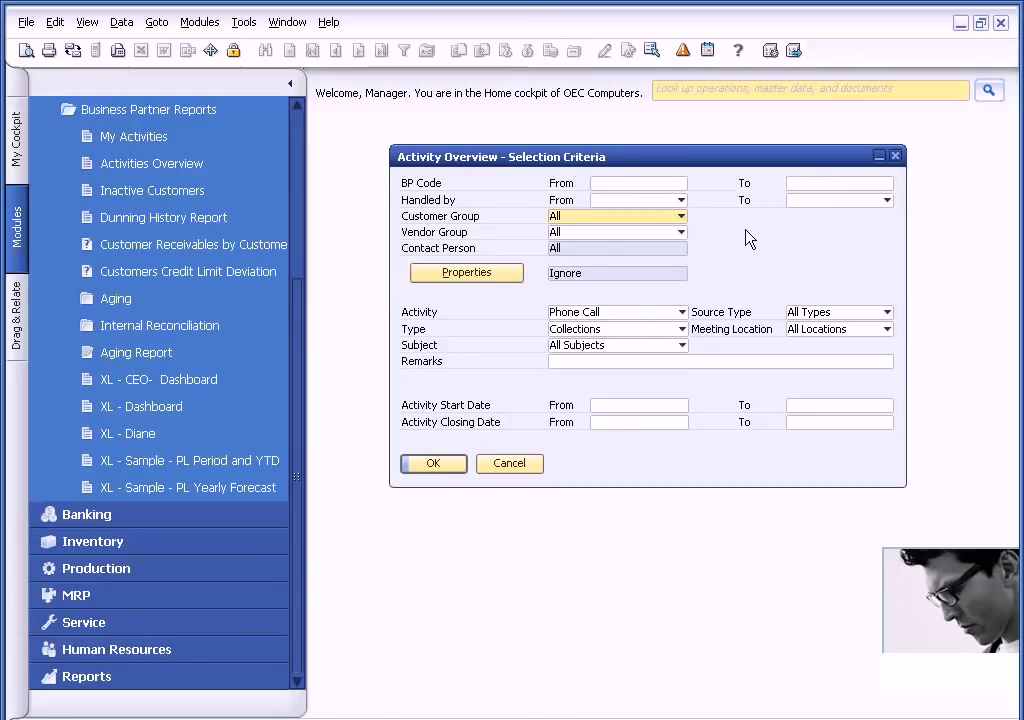
click(683, 313)
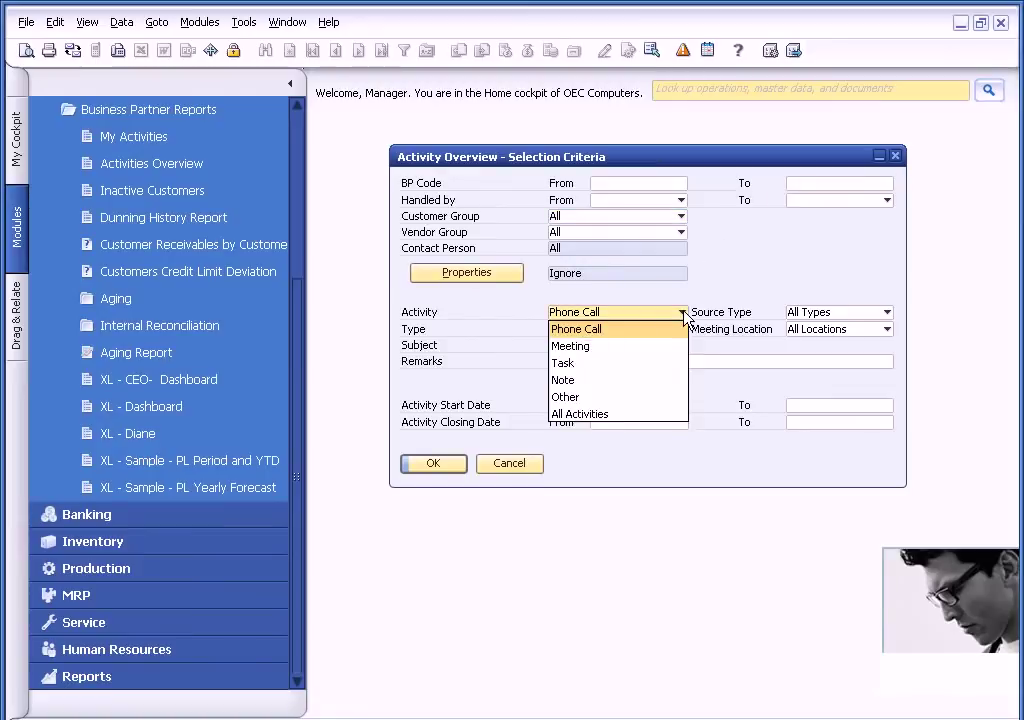
click(722, 263)
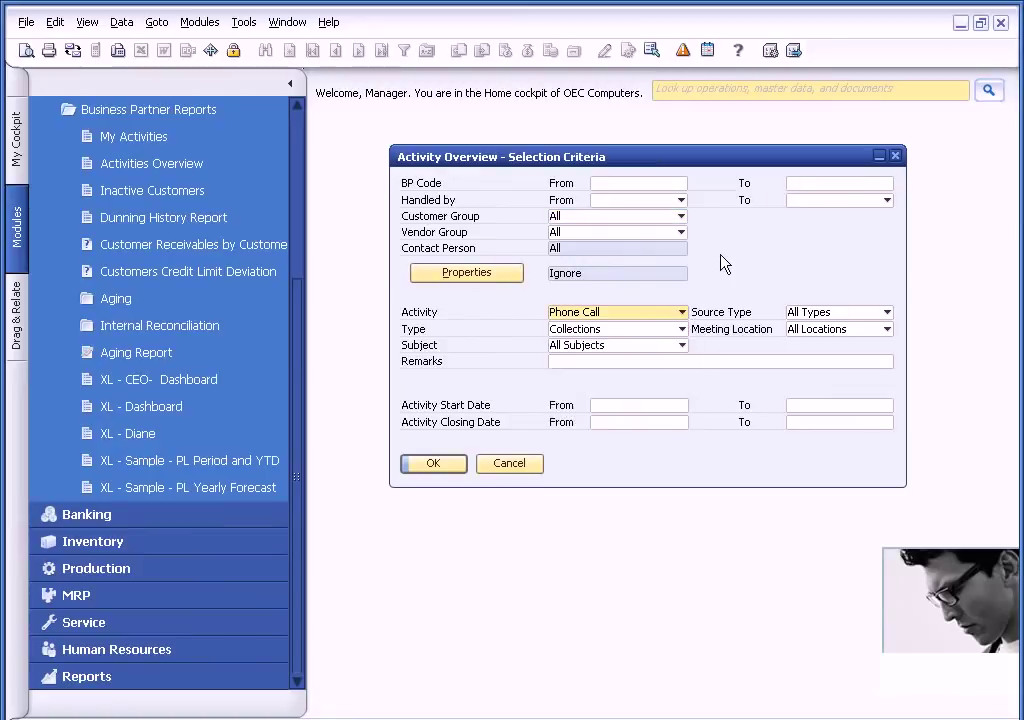
click(681, 329)
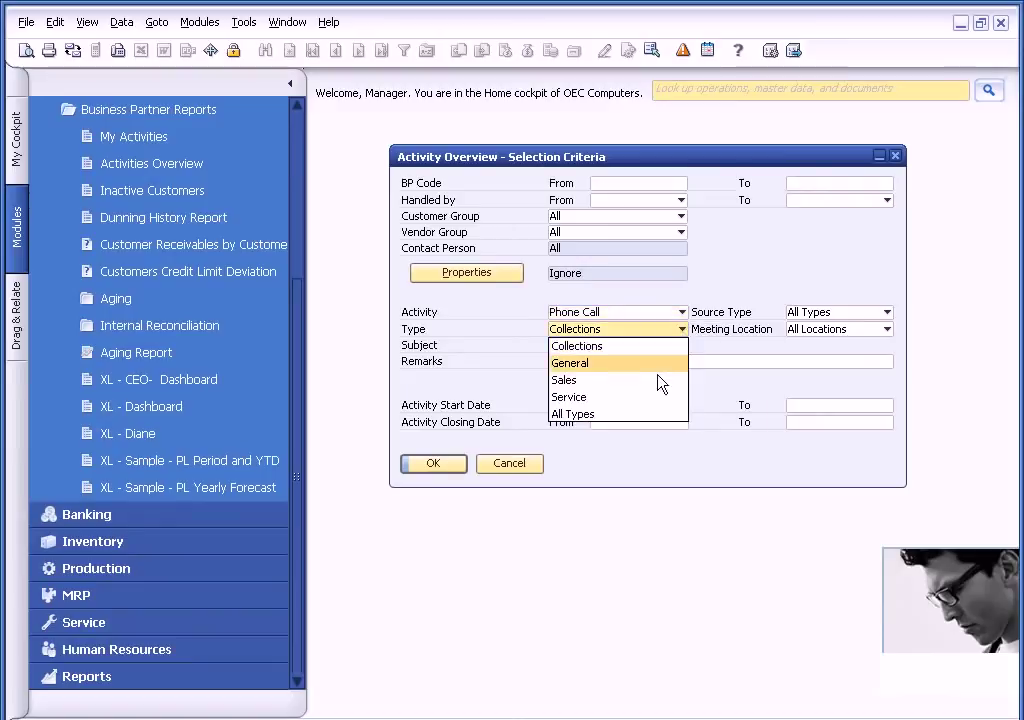
click(732, 395)
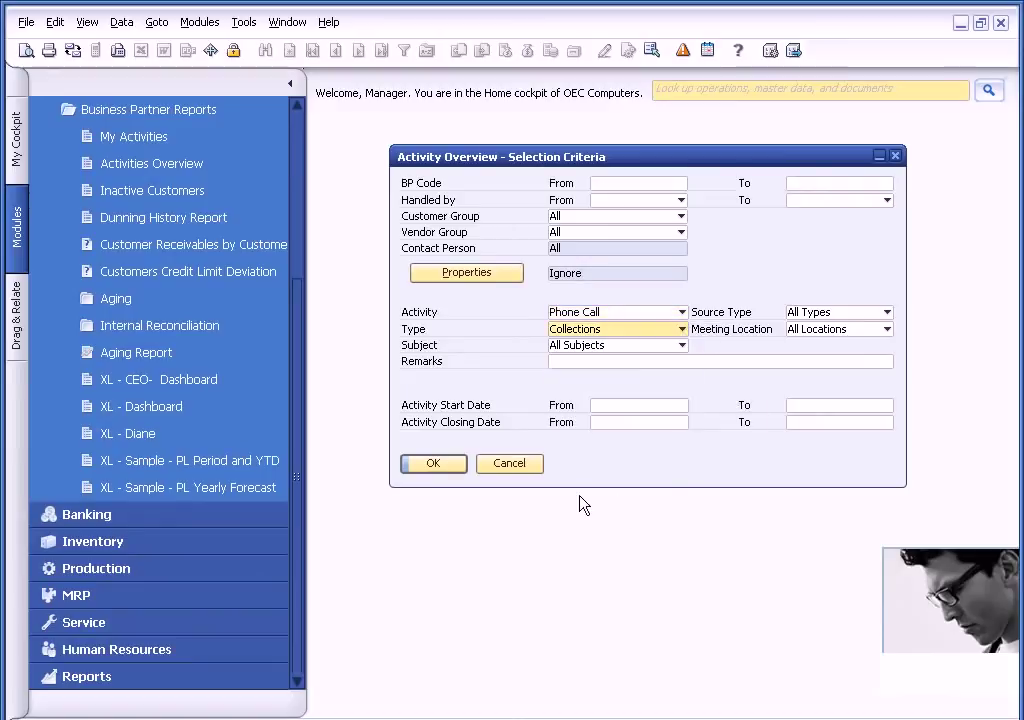
click(435, 465)
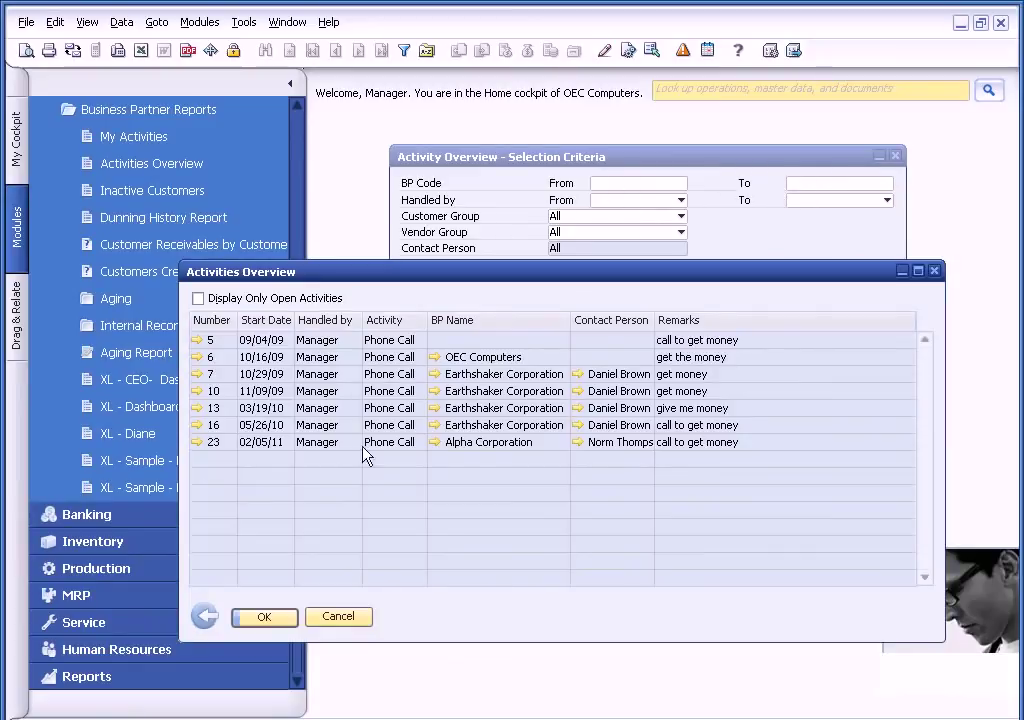
click(204, 616)
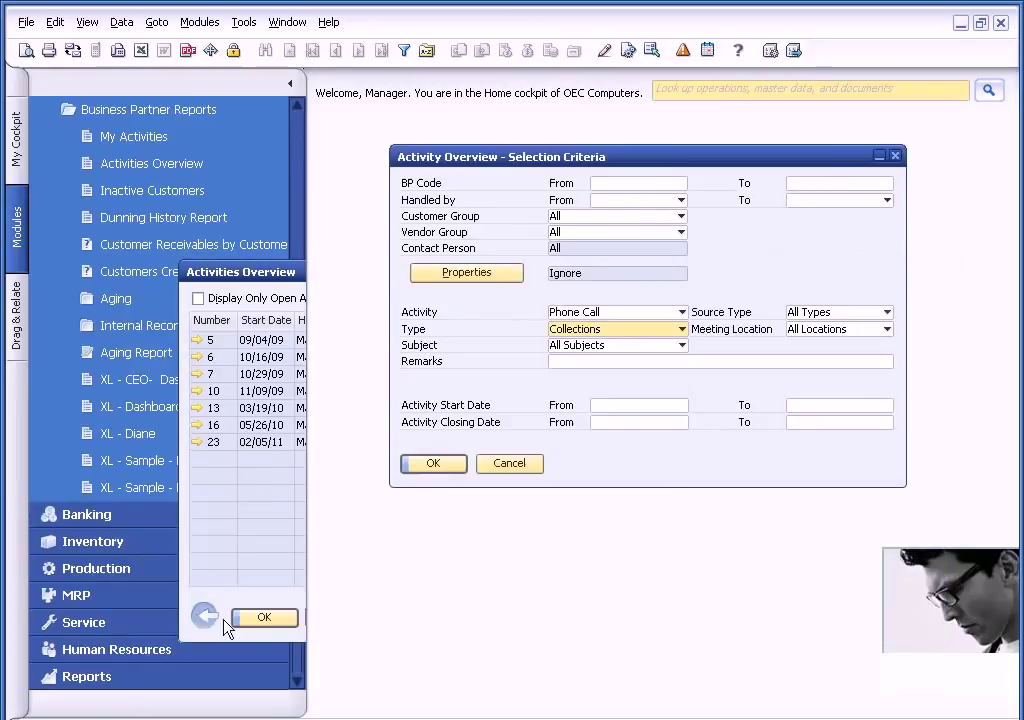
click(520, 466)
drag(300, 340, 299, 153)
- Collapse the Business Partners group, leaving the OEC Computers Home cockpit with all modules listed
click(272, 250)
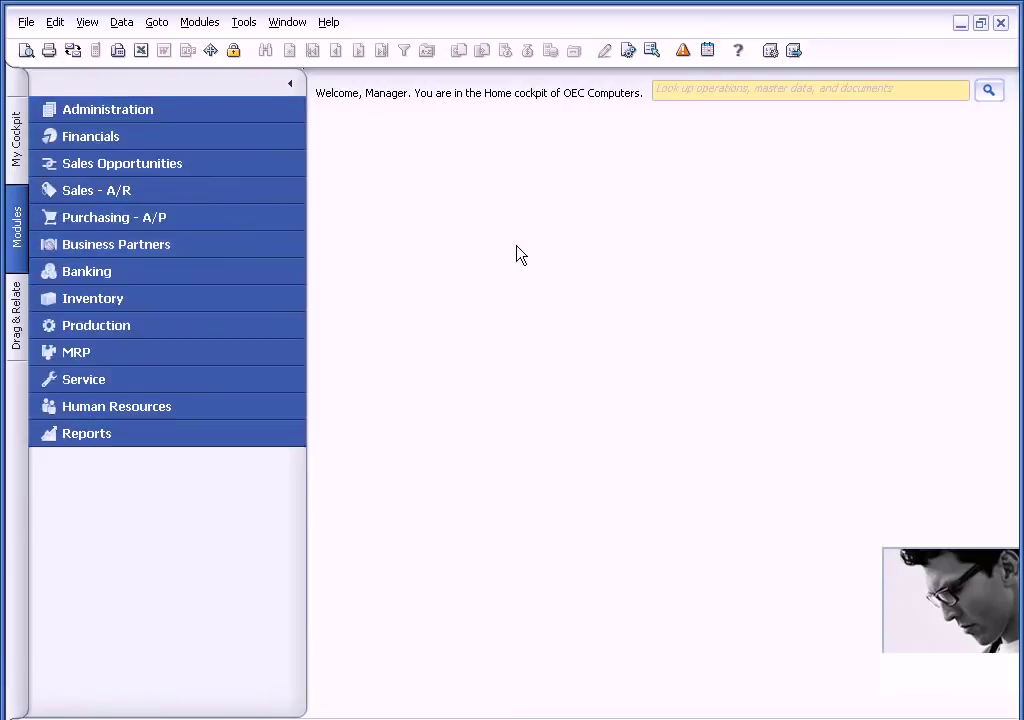